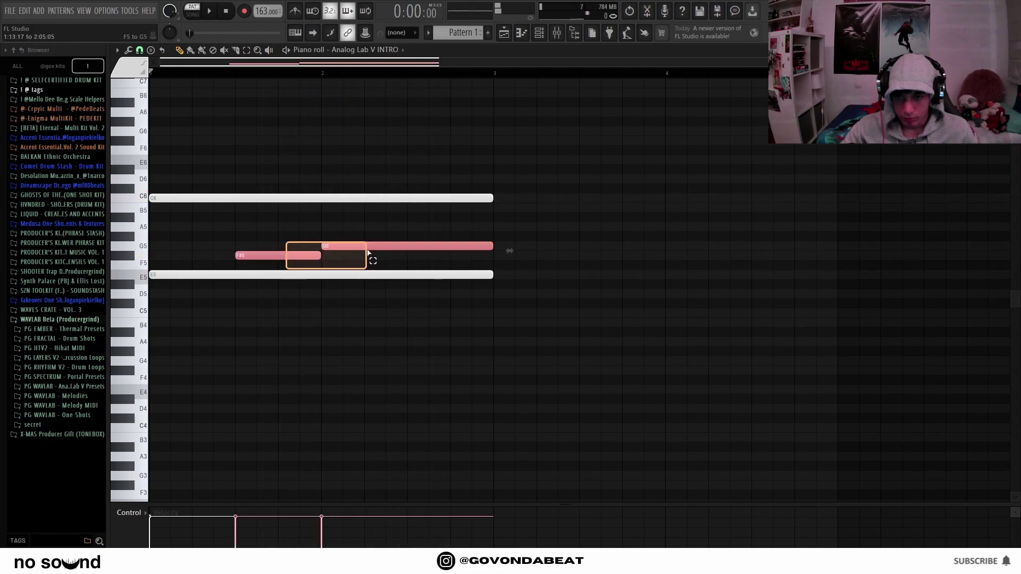
Step: Raise the two-note phrase to B5 and C6 in place of the long C6 note, and play it back
left_click_drag(366, 247, 376, 196)
key("space")
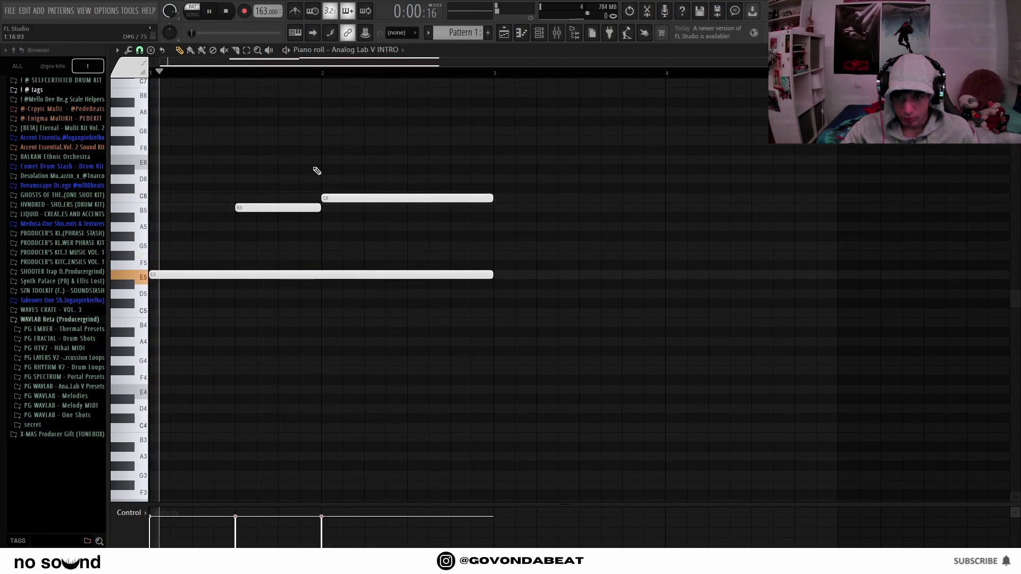
scroll(333, 162, "down", 2)
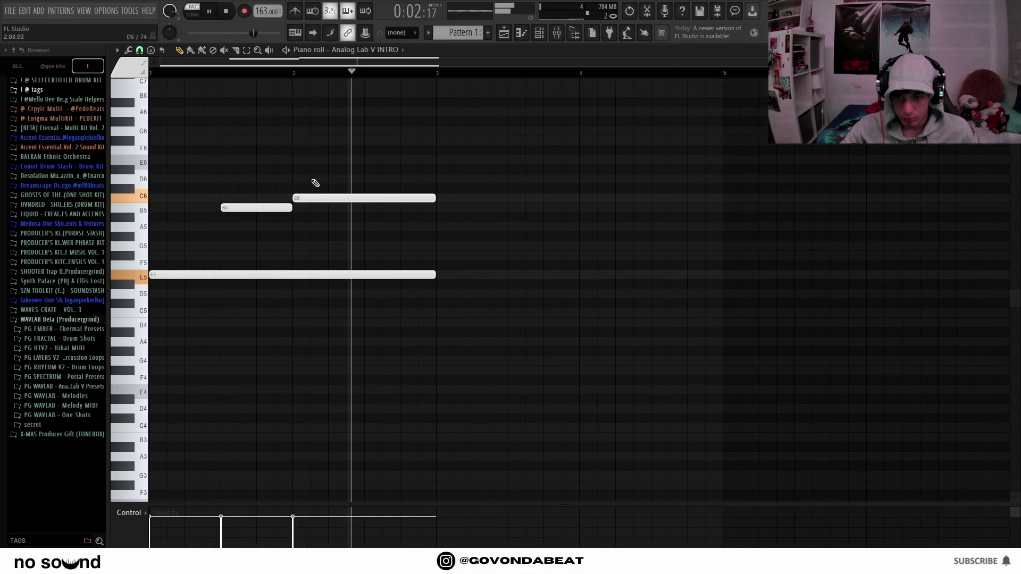
Step: Duplicate the two-bar note phrase until it fills eight bars
key("ctrl+b")
key("ctrl+d")
scroll(367, 164, "down", 1)
scroll(396, 156, "down", 1)
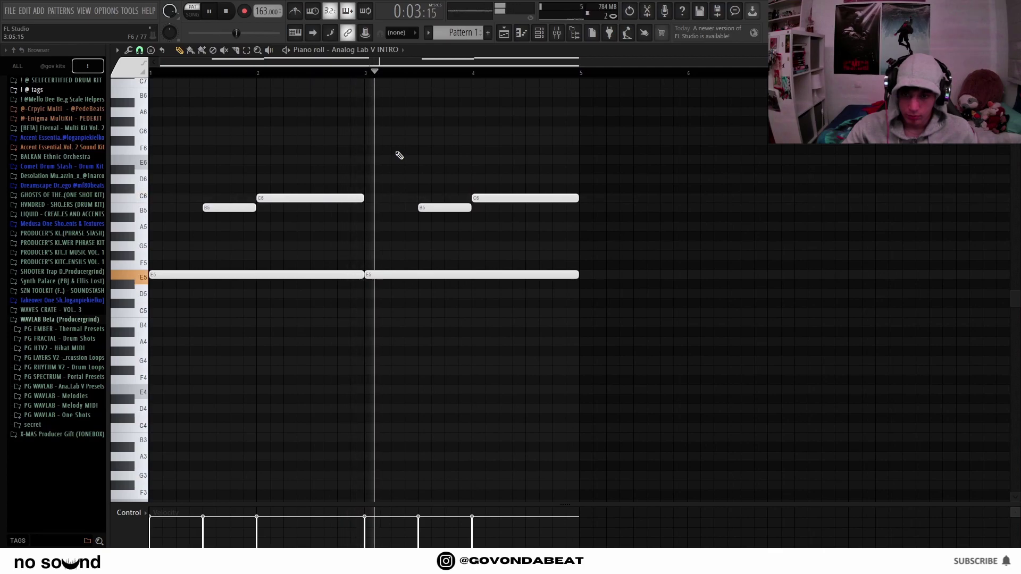
key("ctrl+b")
key("ctrl+d")
scroll(399, 155, "down", 2)
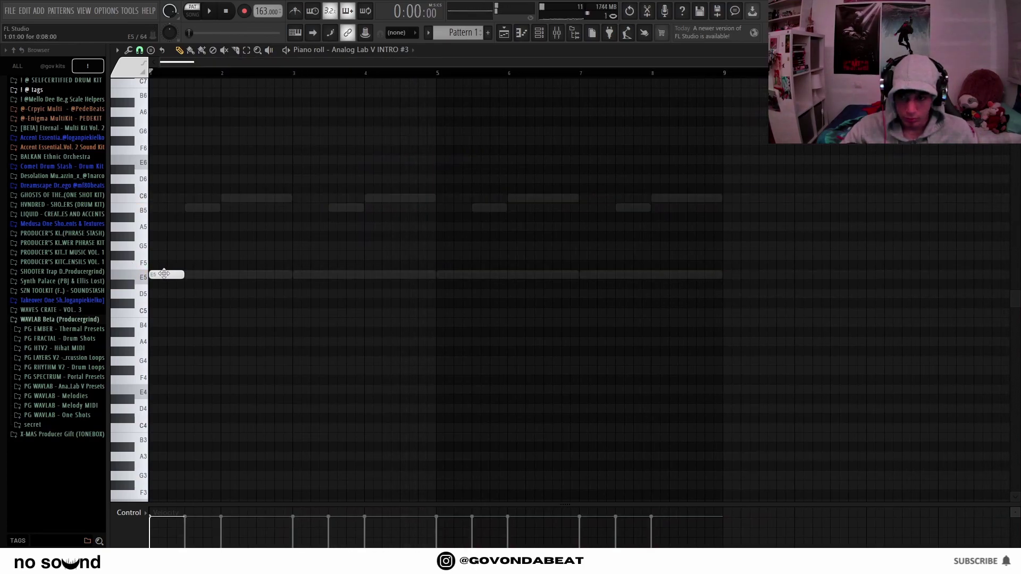
Step: Place two short notes, C6 followed by B5, at the end of bar 2 in the Analog Lab V INTRO #3 part
key("space")
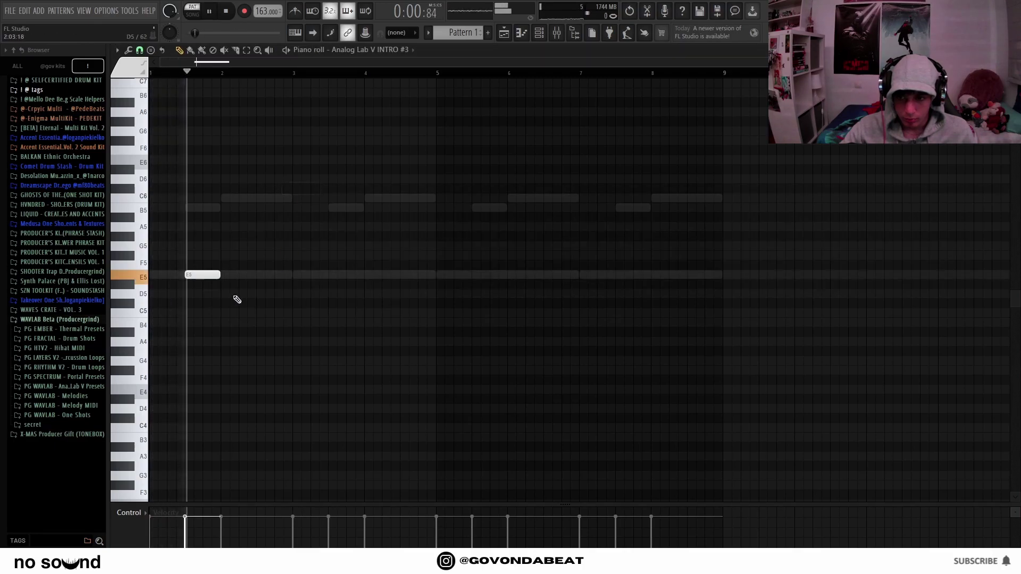
scroll(214, 322, "up", 2)
key("space")
key("space")
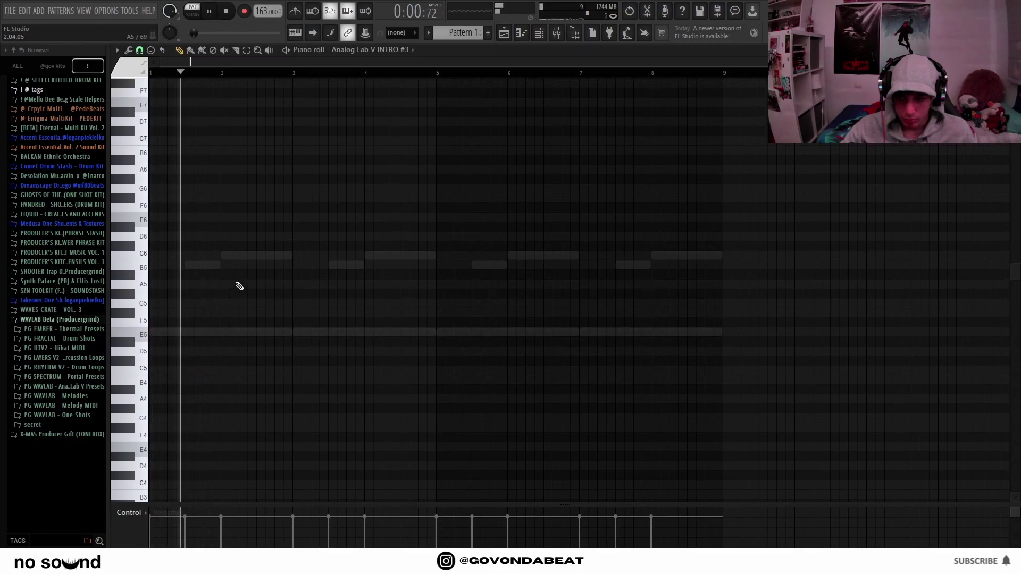
left_click(264, 266)
key("space")
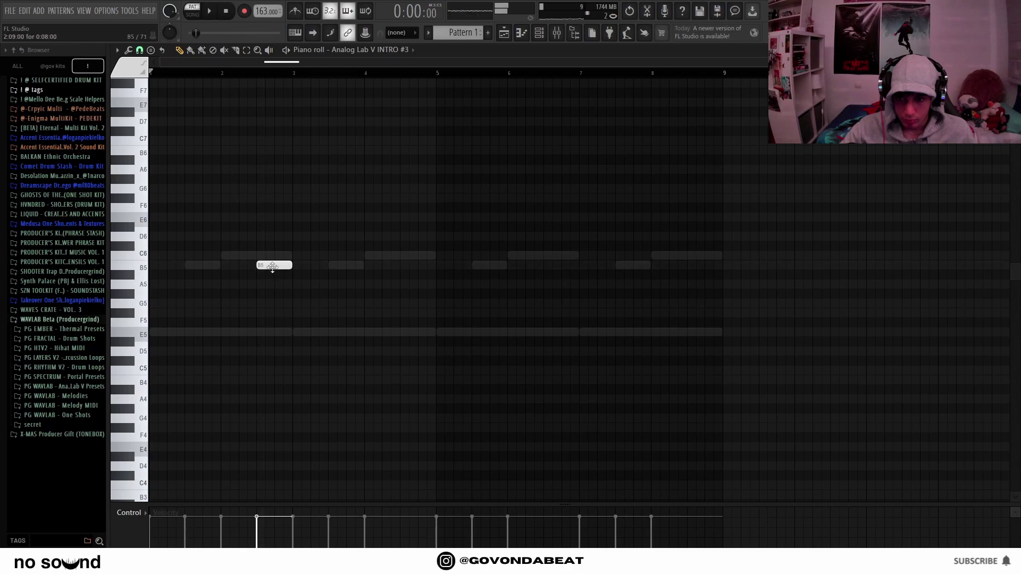
left_click(279, 265)
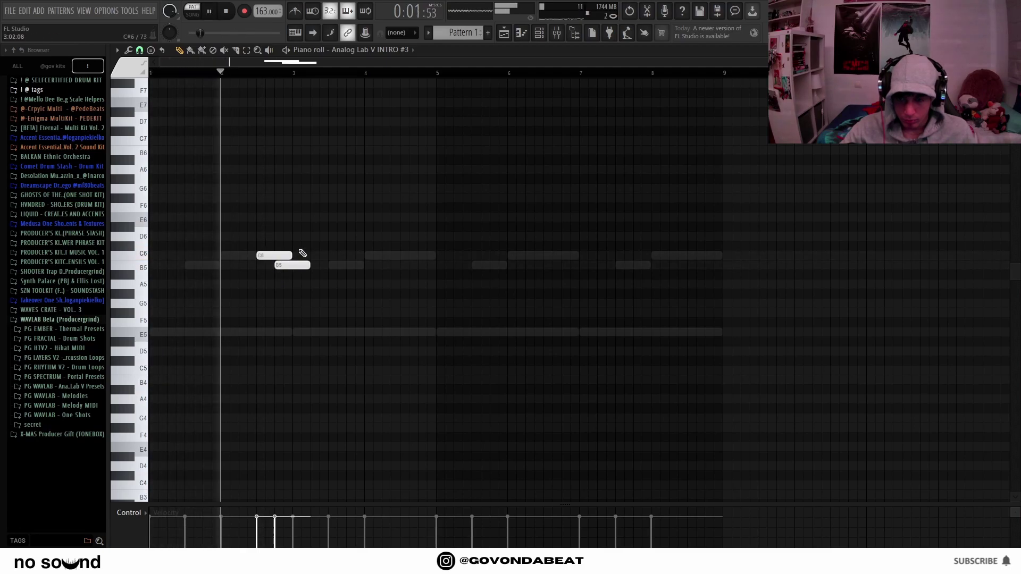
left_click_drag(309, 265, 274, 258)
key("space")
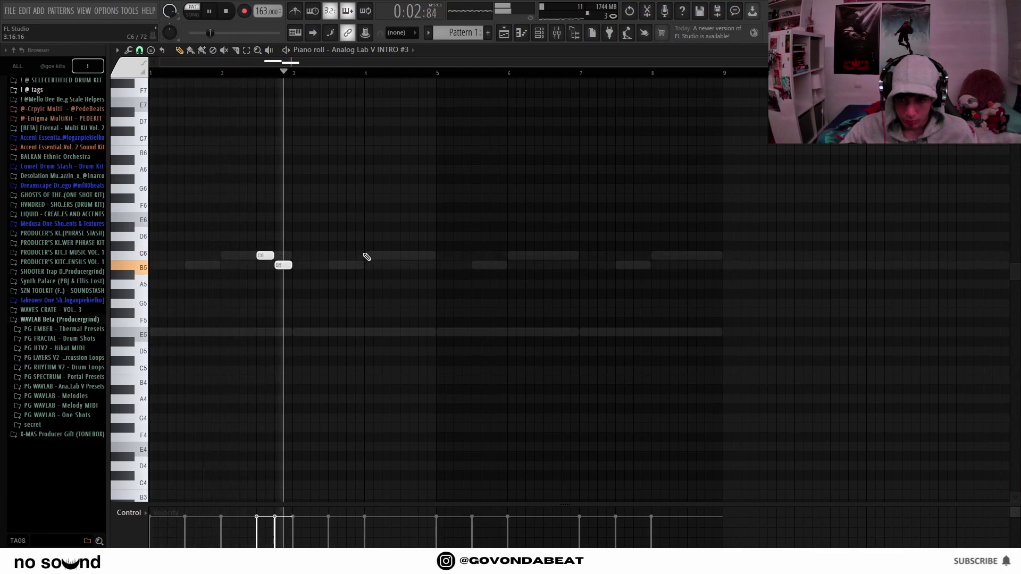
left_click(399, 255)
left_click(408, 265)
key("ctrl+z")
key("ctrl+z")
key("space")
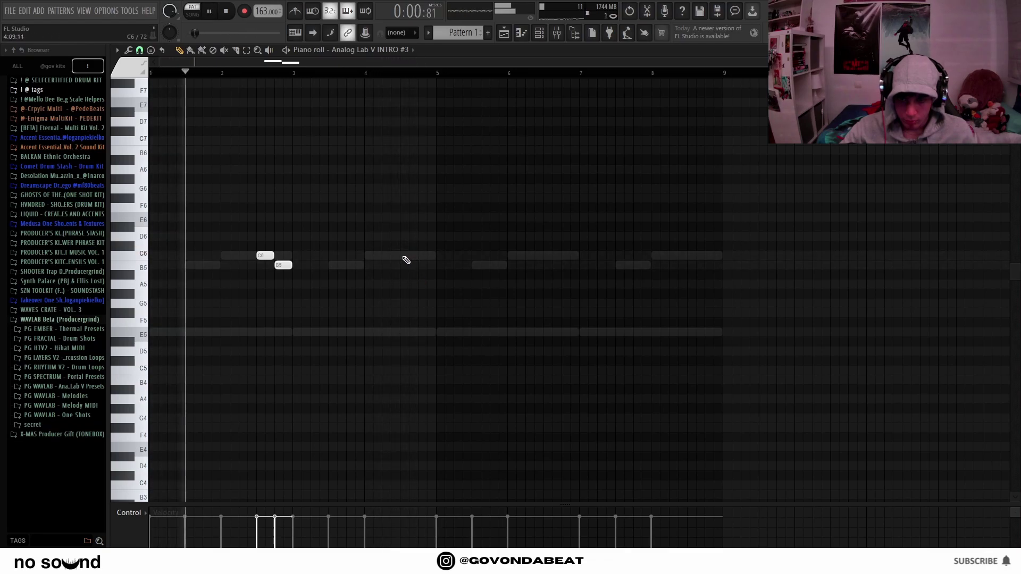
Step: Add the same short C6 and B5 notes at the end of bar 4, and duplicate the four notes into the next four bars
left_click(408, 256)
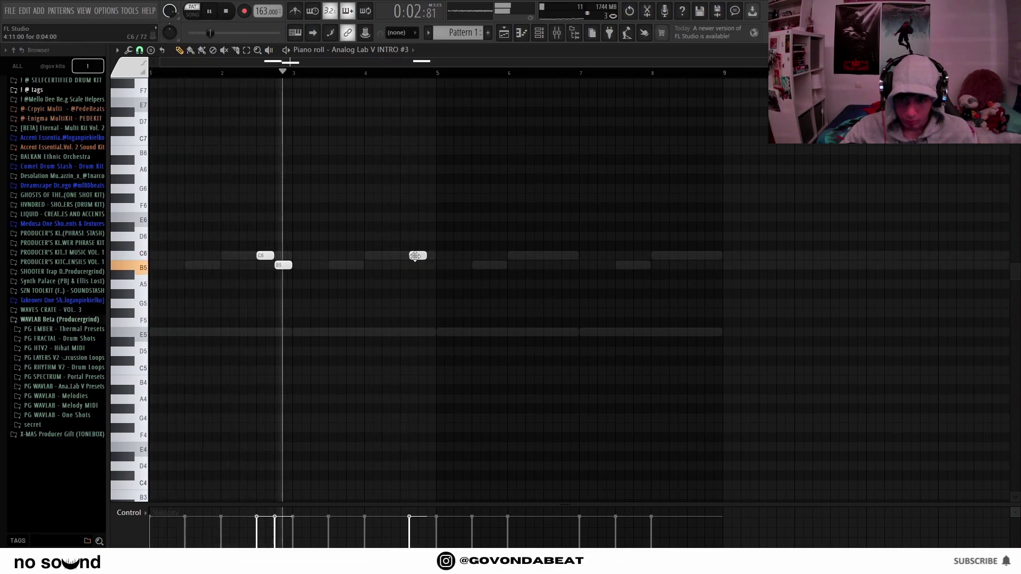
left_click(427, 266)
left_click_drag(467, 296, 256, 235)
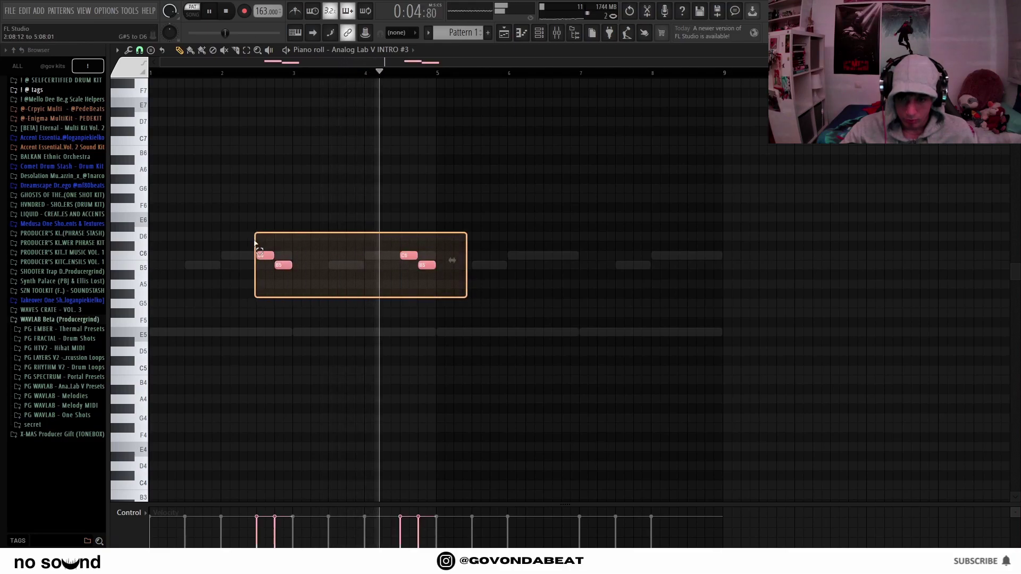
key("ctrl+b")
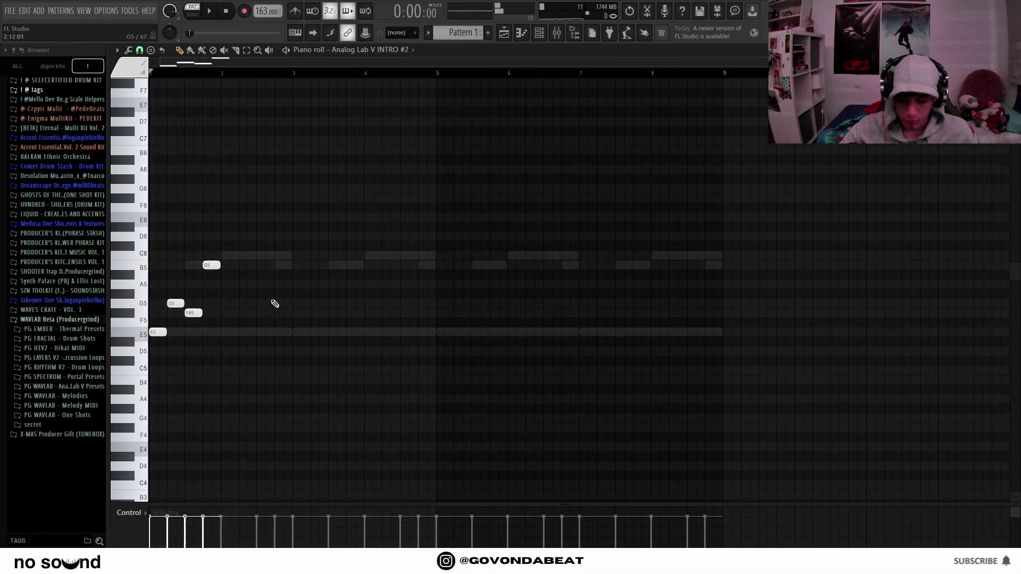
Step: Duplicate the one-bar E5, G5, F#5, B5 pattern of Analog Lab V INTRO #2 across eight bars
key("space")
key("ctrl+a")
key("ctrl+b")
key("ctrl+b")
key("ctrl+b")
key("ctrl+b")
key("ctrl+b")
key("ctrl+b")
key("ctrl+b")
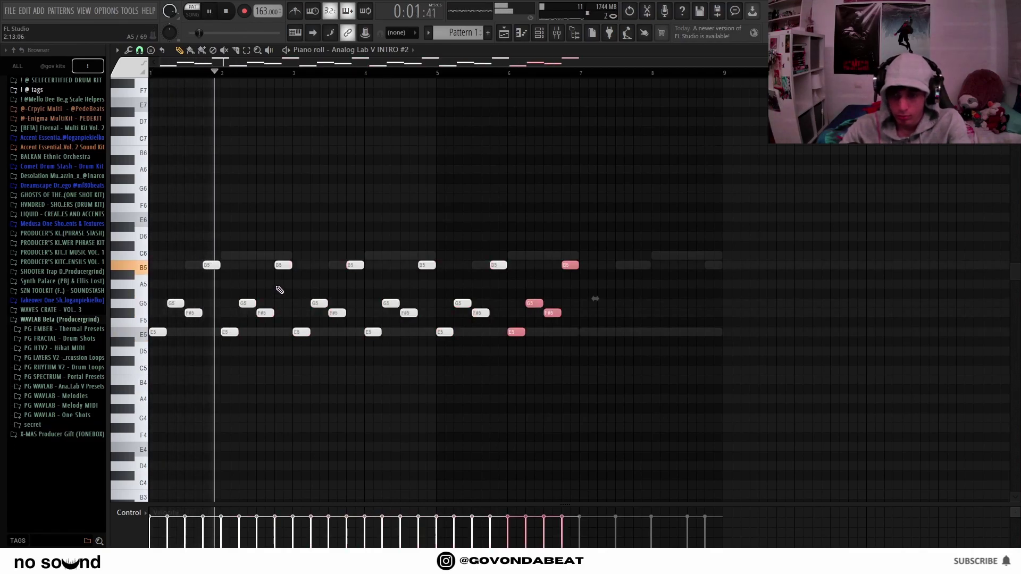
key("ctrl+d")
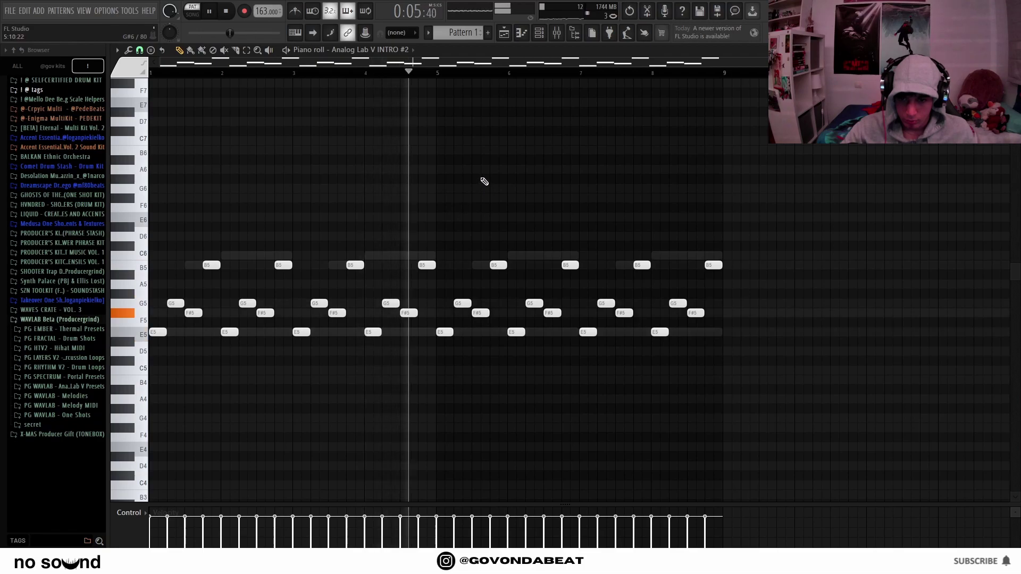
Step: Double the sustained Keyscape E notes an octave apart and lower them to E3 and E2
key("Down")
key("ctrl+d")
key("ctrl+a")
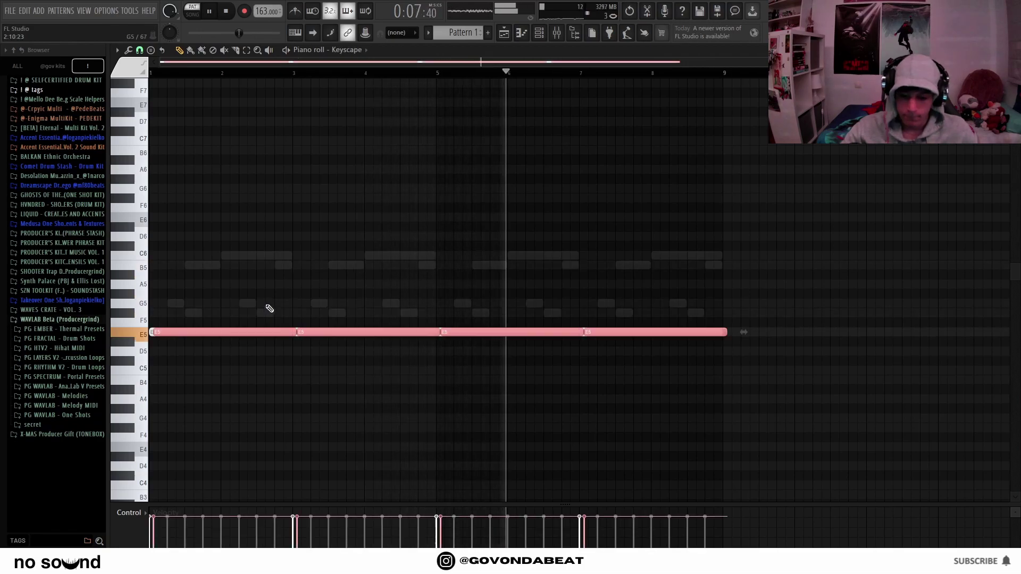
key("ctrl+Up")
key("ctrl+d")
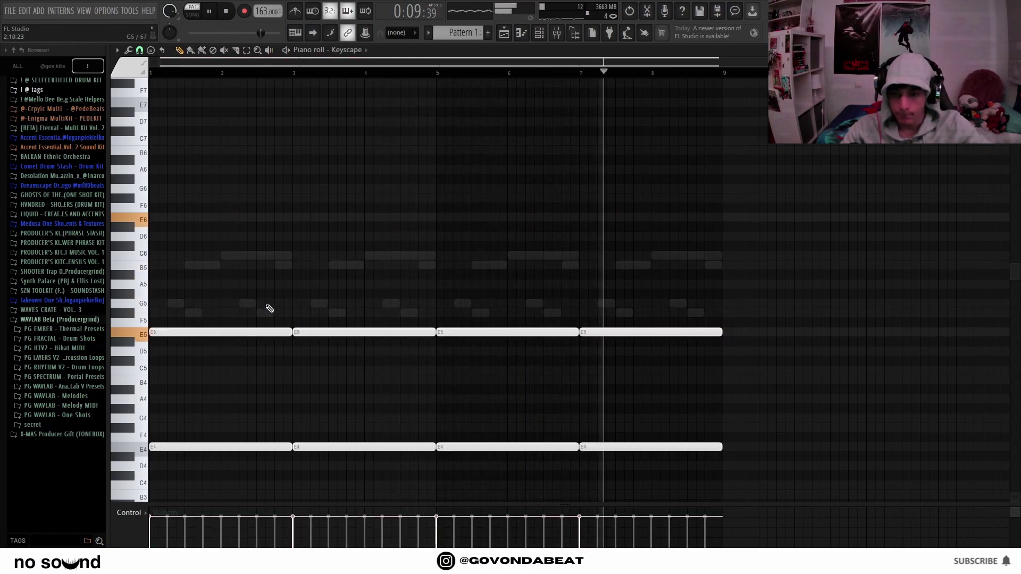
key("ctrl+Down")
key("ctrl+Down")
key("ctrl+Down")
scroll(268, 308, "down", 4)
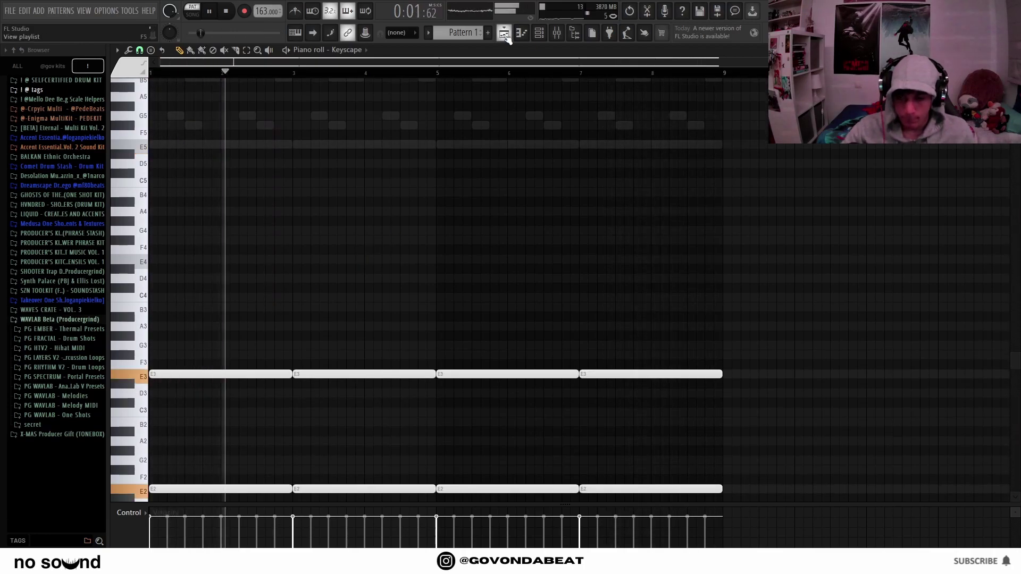
Step: Load HalfTime in the first effect slot of the consolidated Analog Lab V INTRO mixer track with a 2 Bars loop
key("F5")
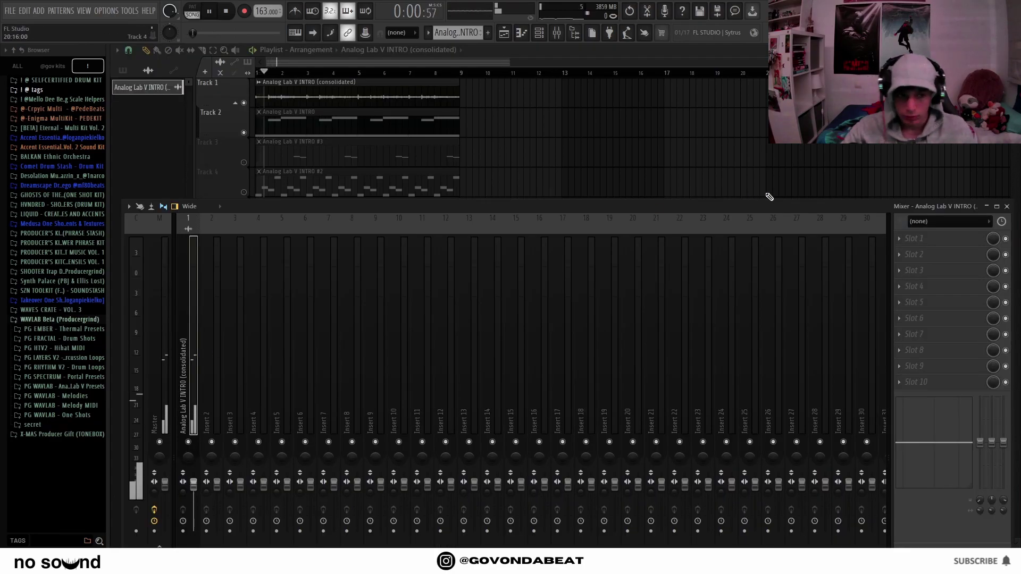
left_click(914, 238)
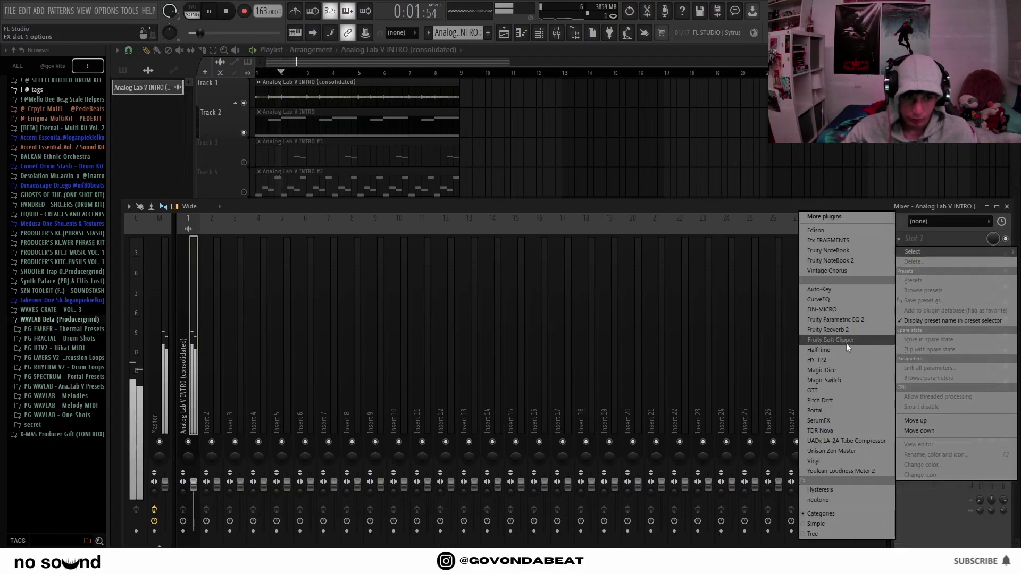
left_click(838, 349)
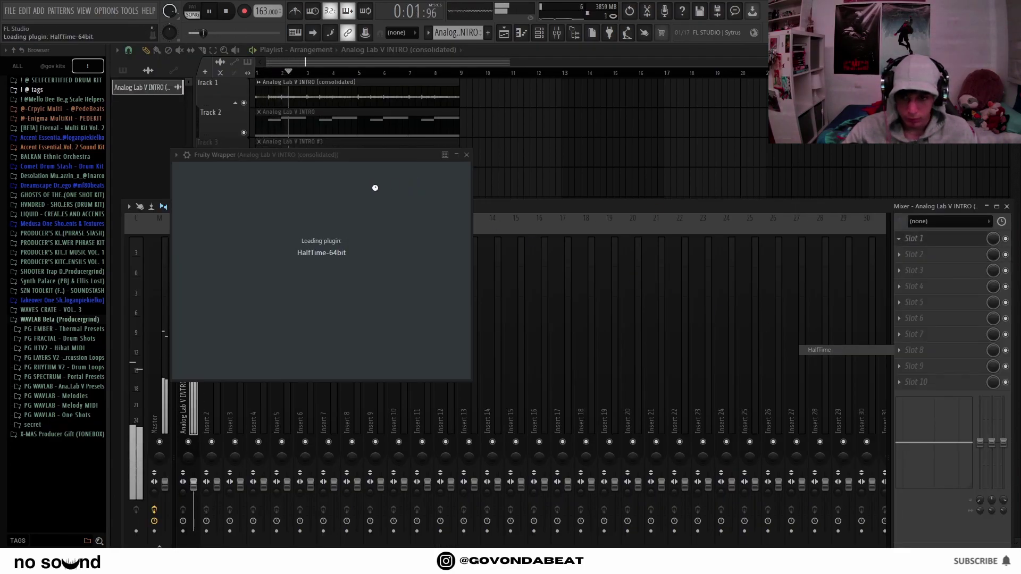
left_click_drag(320, 157, 413, 193)
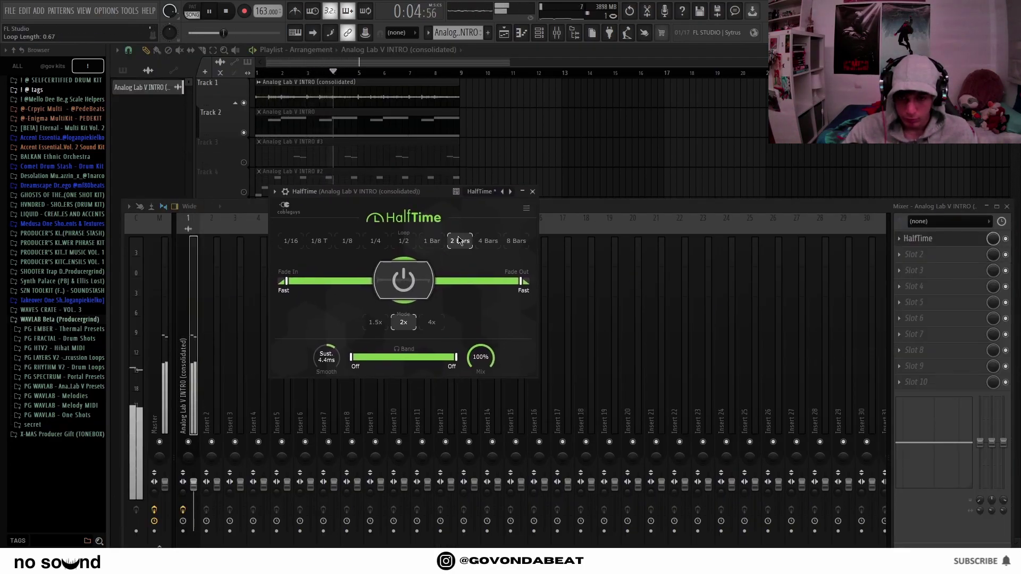
left_click(533, 191)
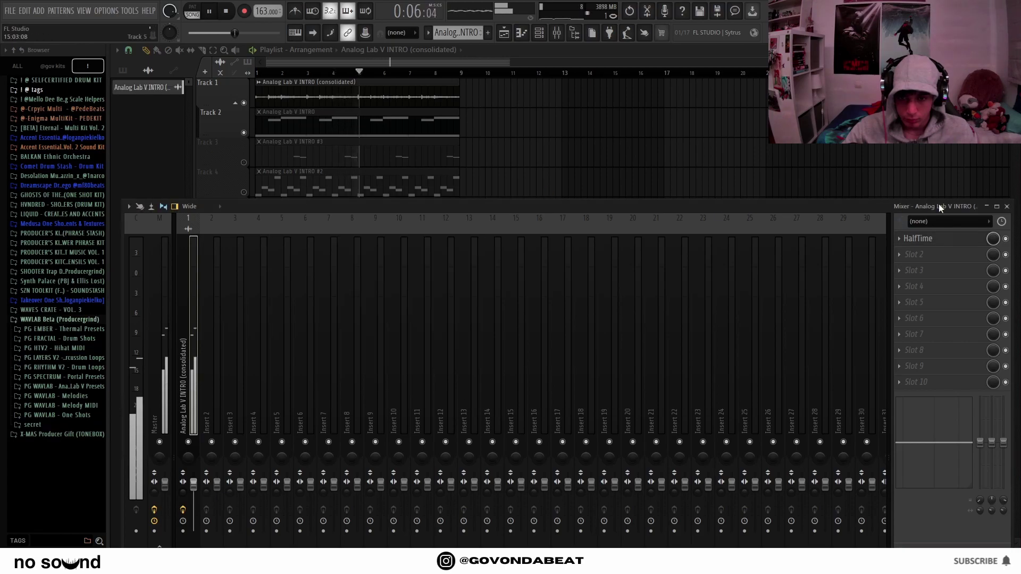
left_click(1007, 207)
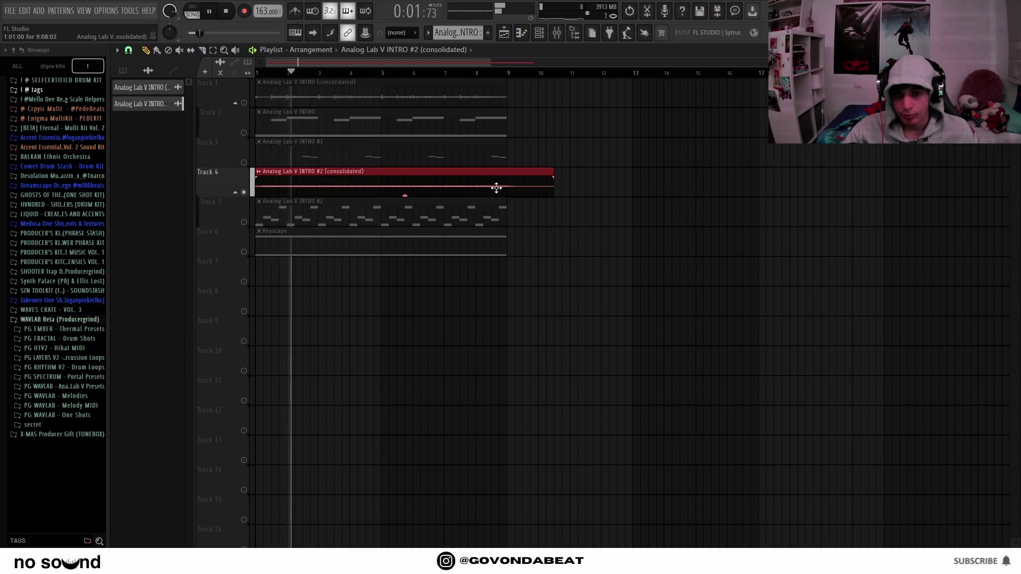
Step: Reverse the consolidated Analog Lab V INTRO #2 clip and apply Portal with the HAZARD preset on its mixer track
double_click(478, 182)
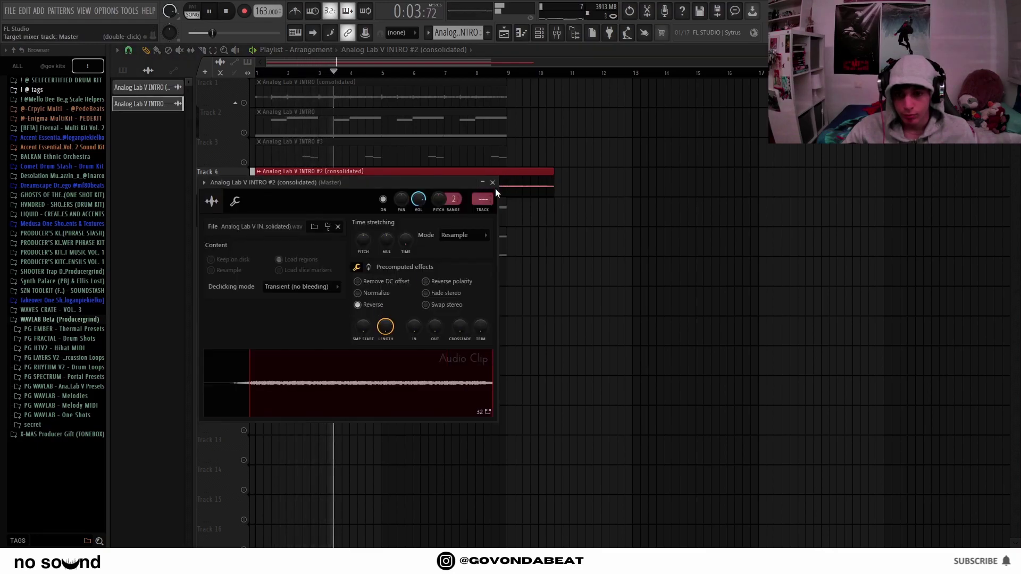
left_click(492, 182)
left_click_drag(479, 185, 677, 182)
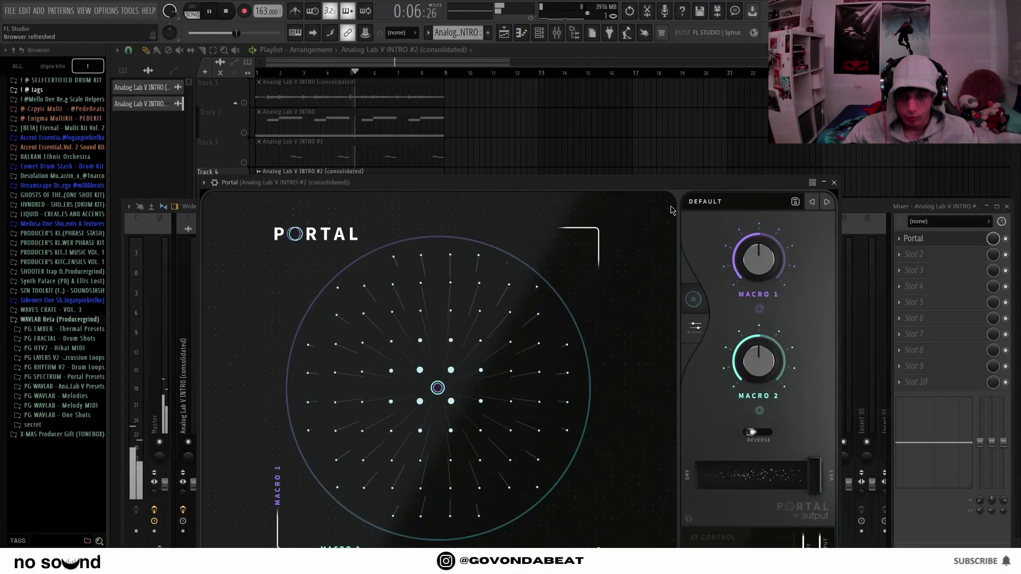
left_click(717, 204)
left_click(507, 247)
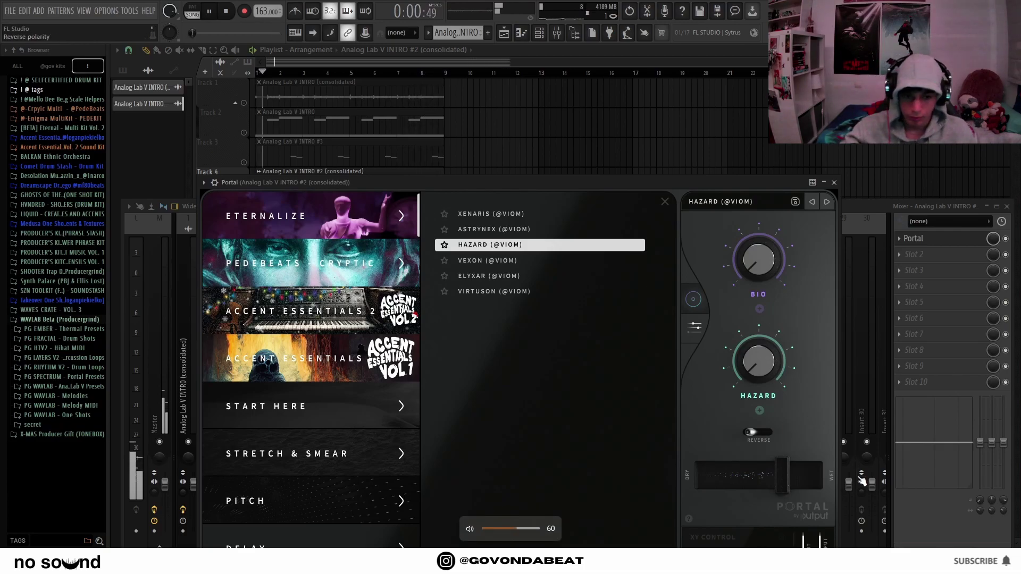
key("Escape")
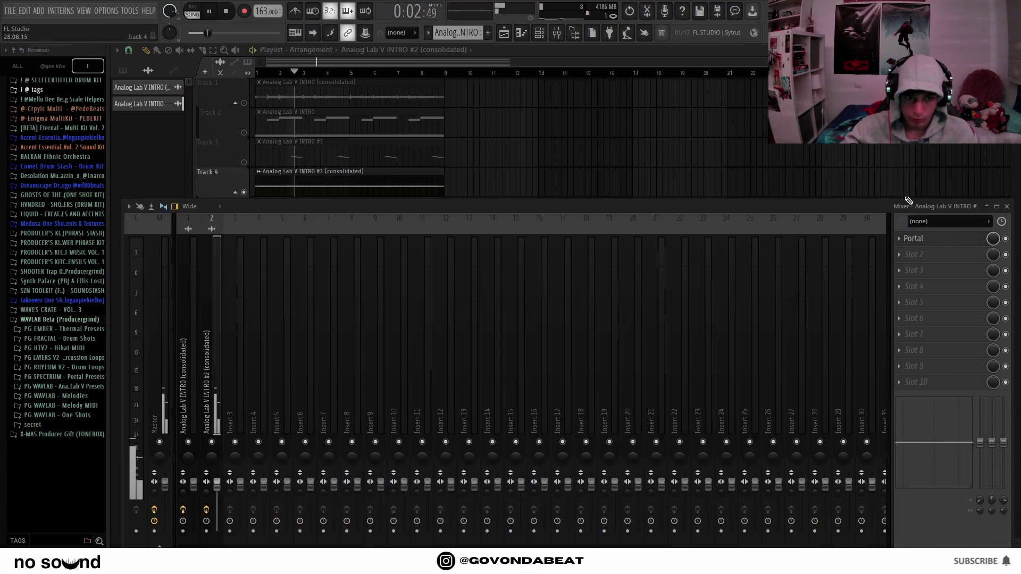
left_click(1007, 207)
Step: Unmute playlist tracks 1 to 3 and play the Analog Lab V INTRO notes in the piano roll
left_click_drag(245, 163, 244, 132)
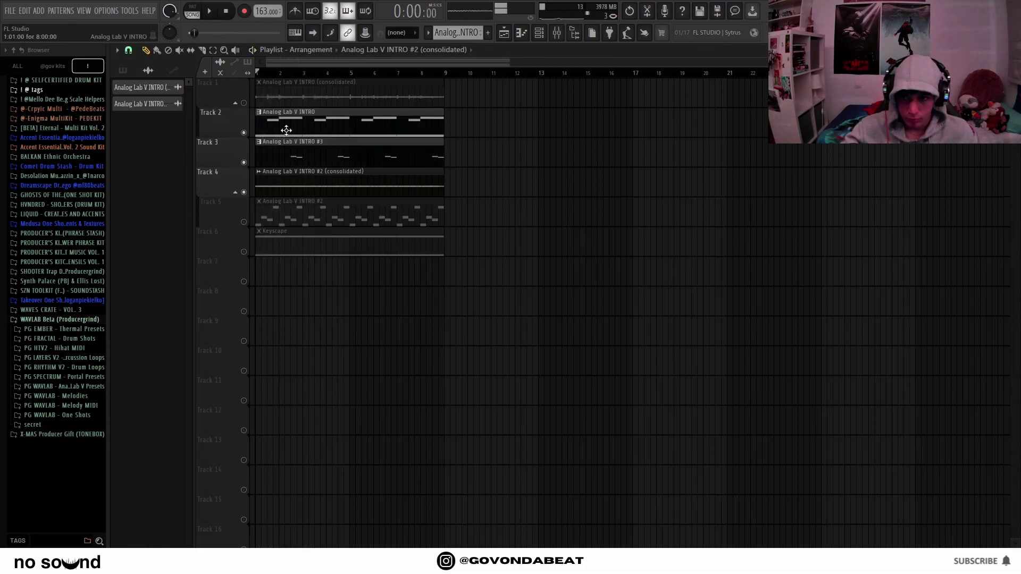
double_click(286, 130)
key("space")
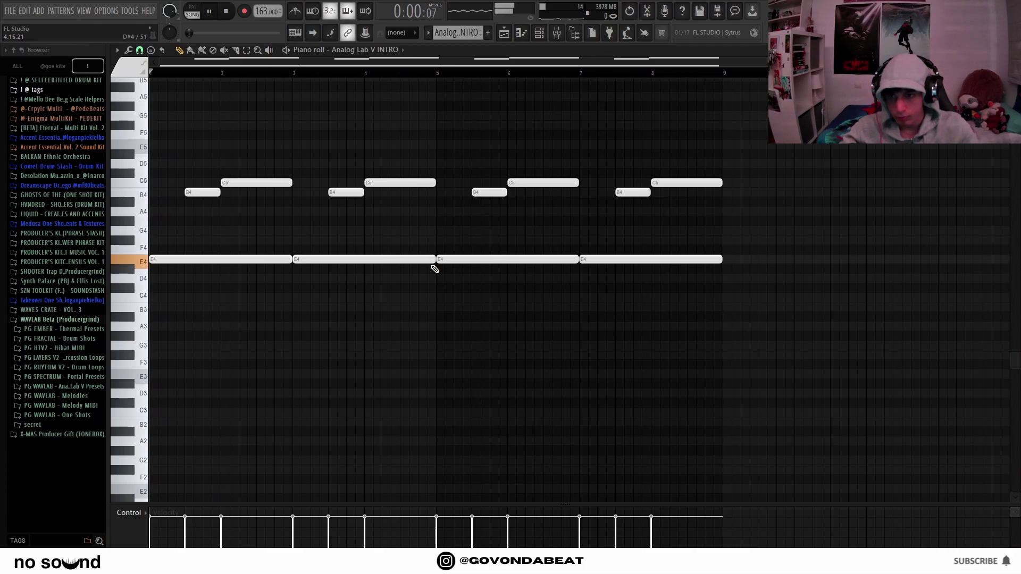
key("F5")
left_click(244, 102)
key("space")
Step: Audition claps in the Midnight drum kit and add Clap 11 [Harsh] as a new channel below the existing ones
scroll(502, 207, "up", 2)
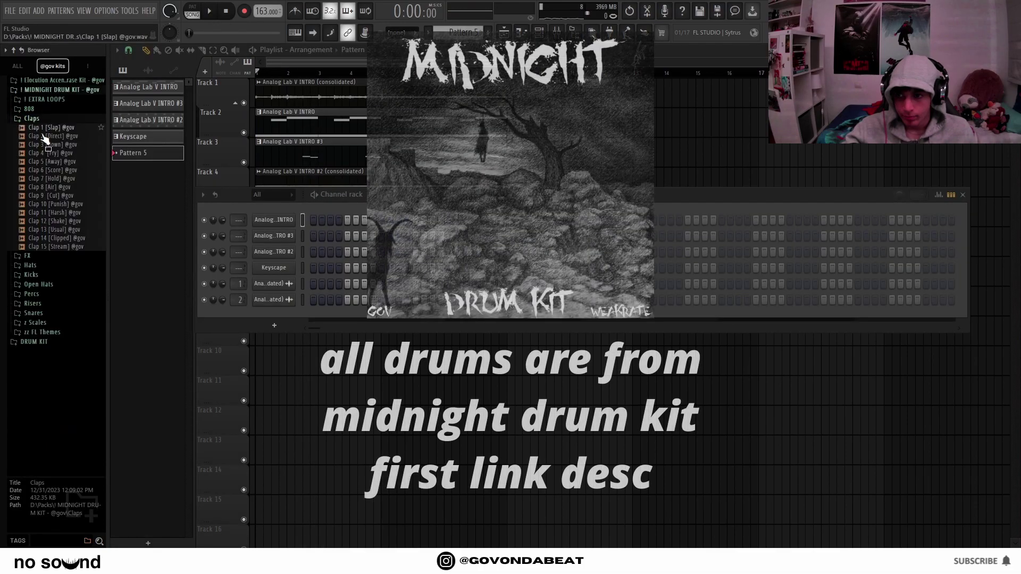
left_click(47, 161)
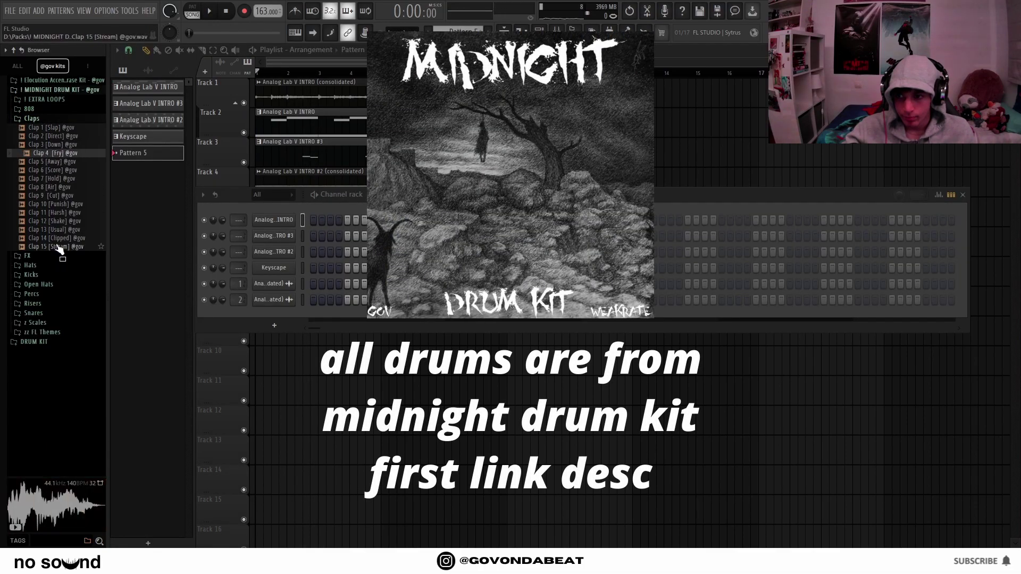
left_click(58, 240)
left_click(54, 229)
left_click(56, 221)
left_click(58, 213)
left_click_drag(63, 209, 378, 314)
Step: Place Clap 11 [Harsh] hits on the third beat of each of the first four bars, and open them in the piano roll
key("space")
left_click(518, 316)
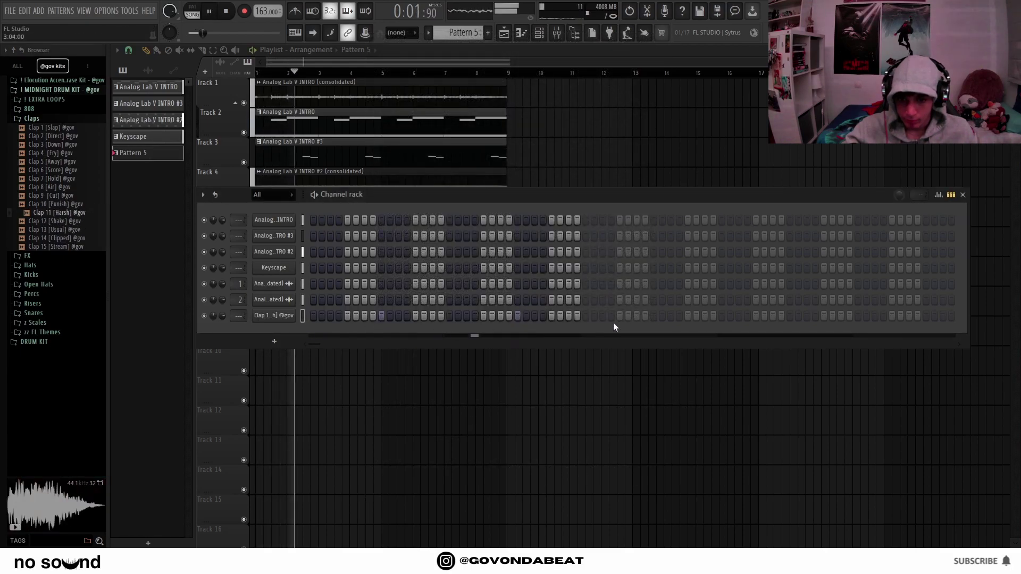
left_click(653, 316)
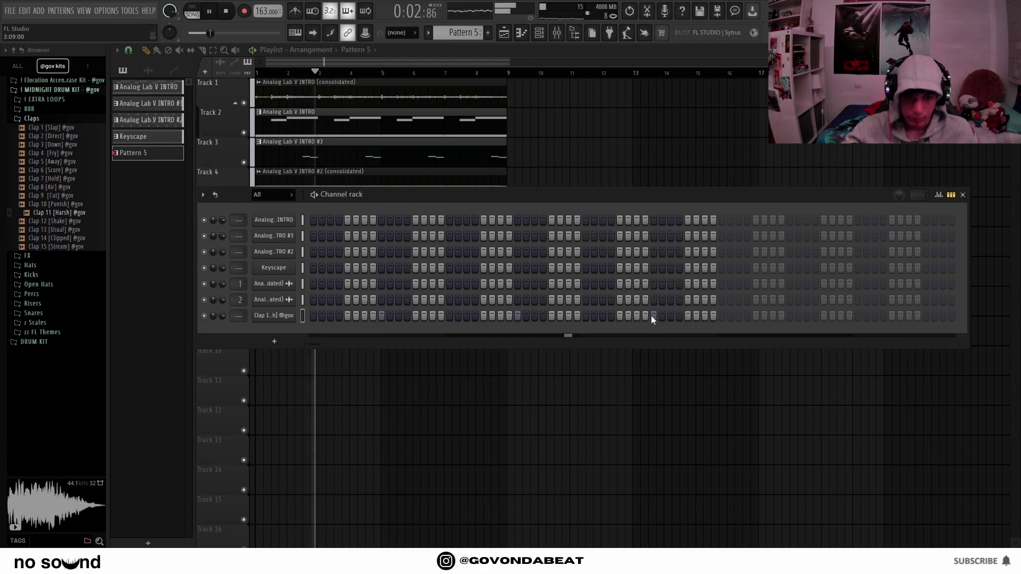
left_click(790, 316)
right_click(298, 315)
left_click(301, 316)
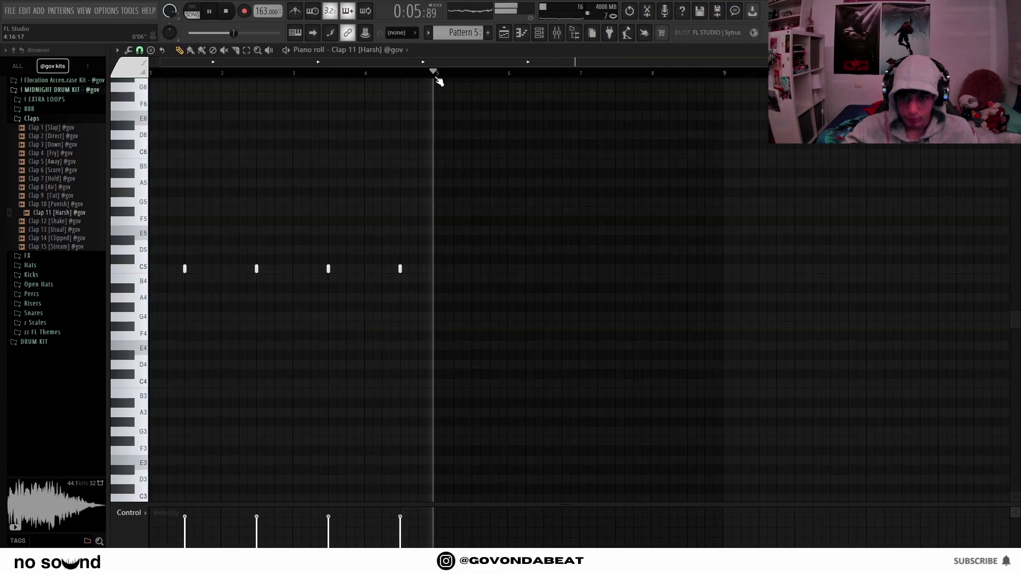
Step: Duplicate the first four bars of Clap 11 [Harsh] hits into bars 5 to 8
left_click_drag(437, 72, 722, 73)
left_click(563, 118)
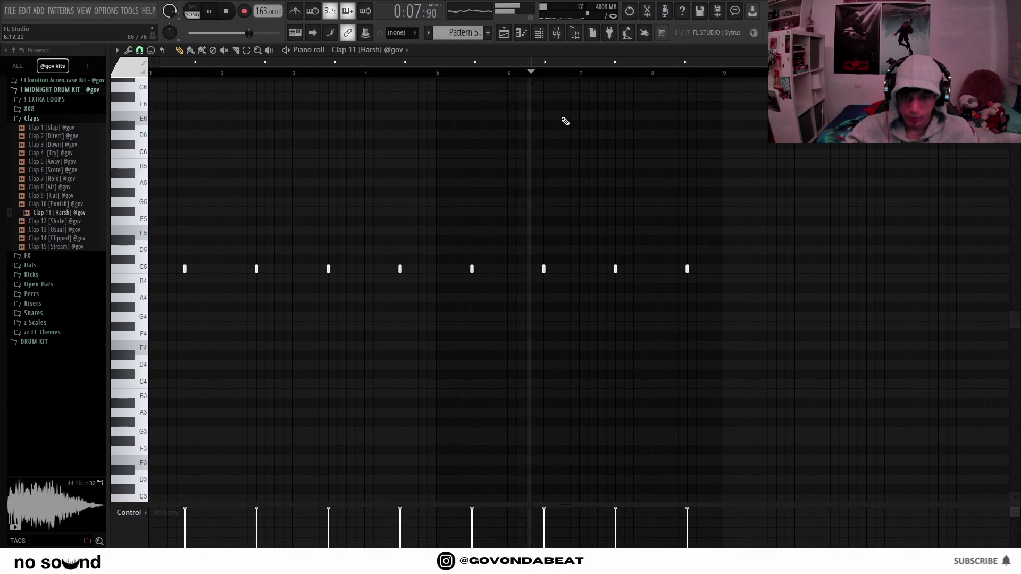
Step: Add HH 7 [Bet] from the Midnight kit's Hats as a new channel below the clap, with a hit on every second step
key("F6")
left_click(93, 121)
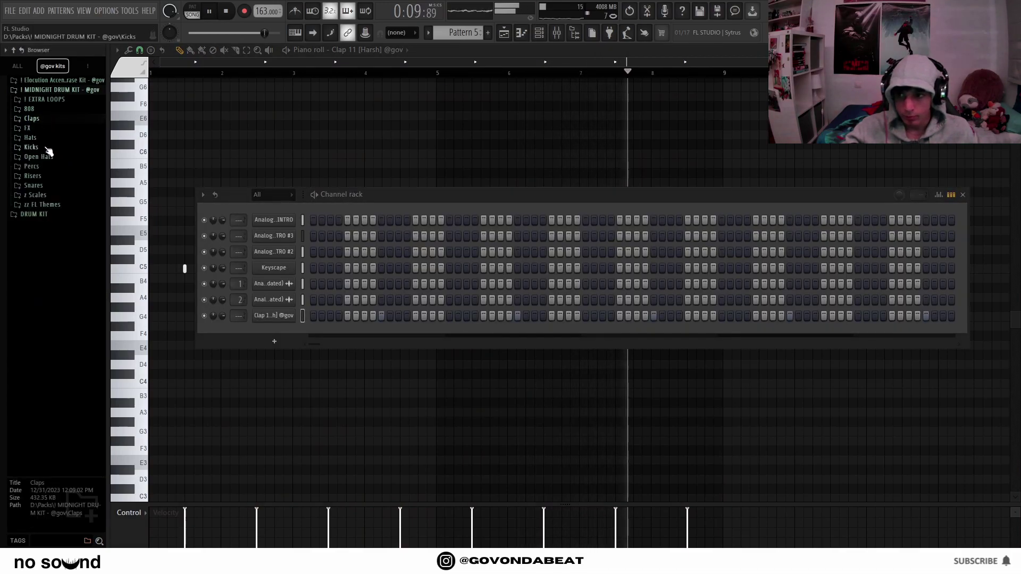
left_click(46, 139)
left_click_drag(64, 204, 266, 329)
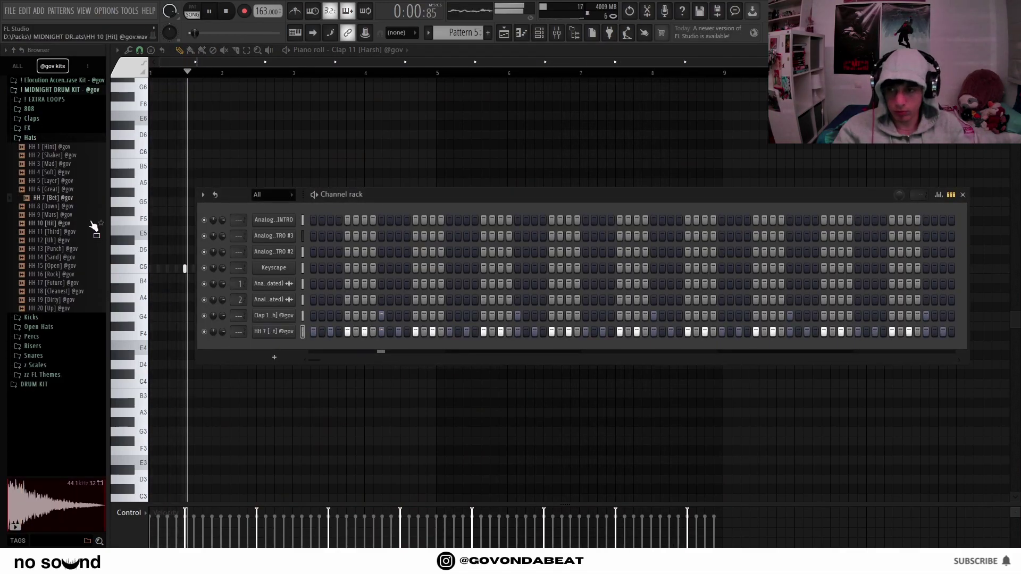
Step: Swap the hi-hat channel's sample for HH 6 [Great] and settle on HH 5 [Layer] instead
left_click_drag(64, 189, 61, 194)
left_click_drag(185, 305, 267, 334)
left_click_drag(66, 182, 276, 329)
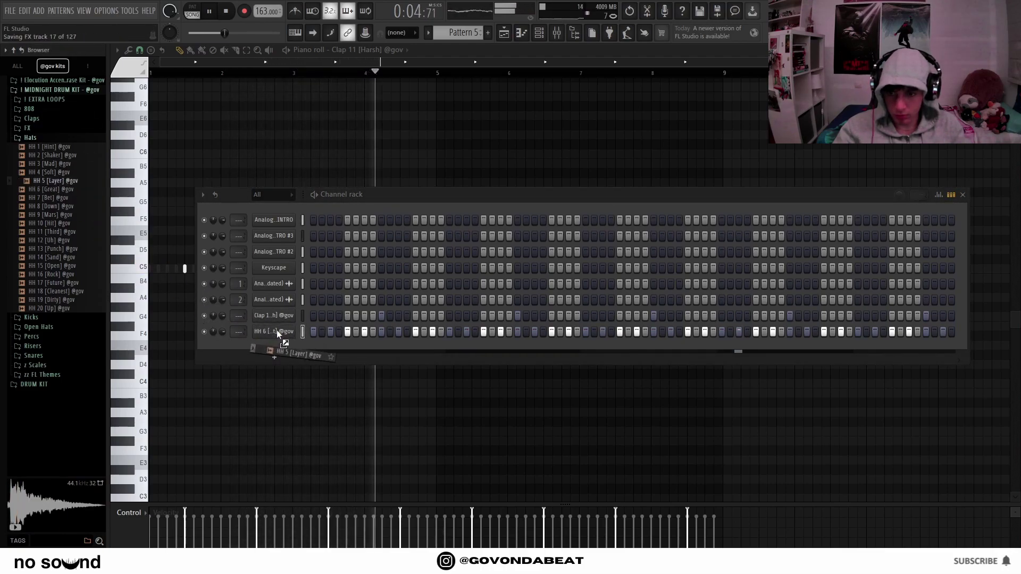
Step: Open HH 5 [Layer] in the piano roll and add nine evenly spaced F#4 hits across the fourth beat of bar 1
right_click(293, 330)
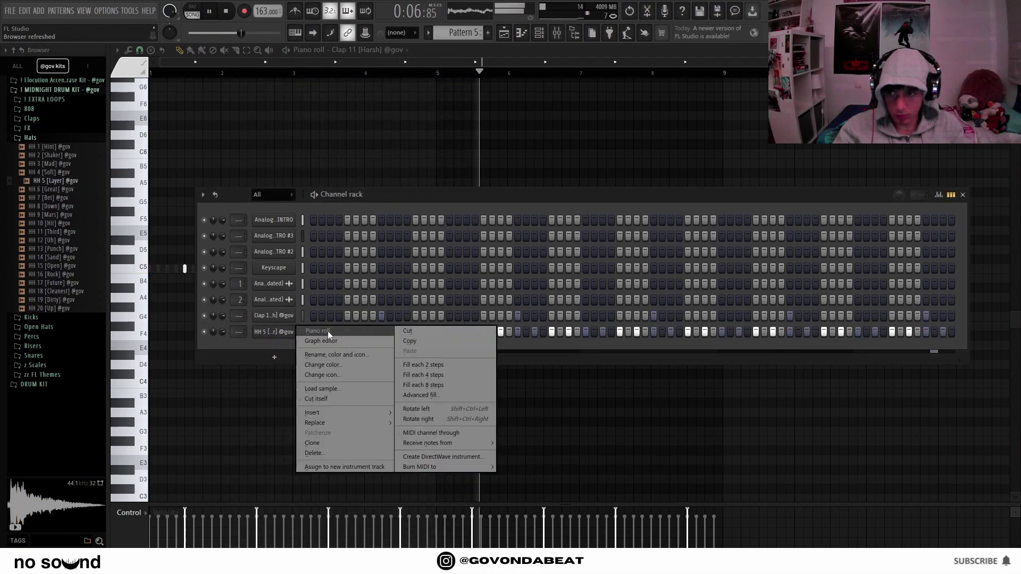
left_click(328, 330)
left_click_drag(752, 320, 430, 214)
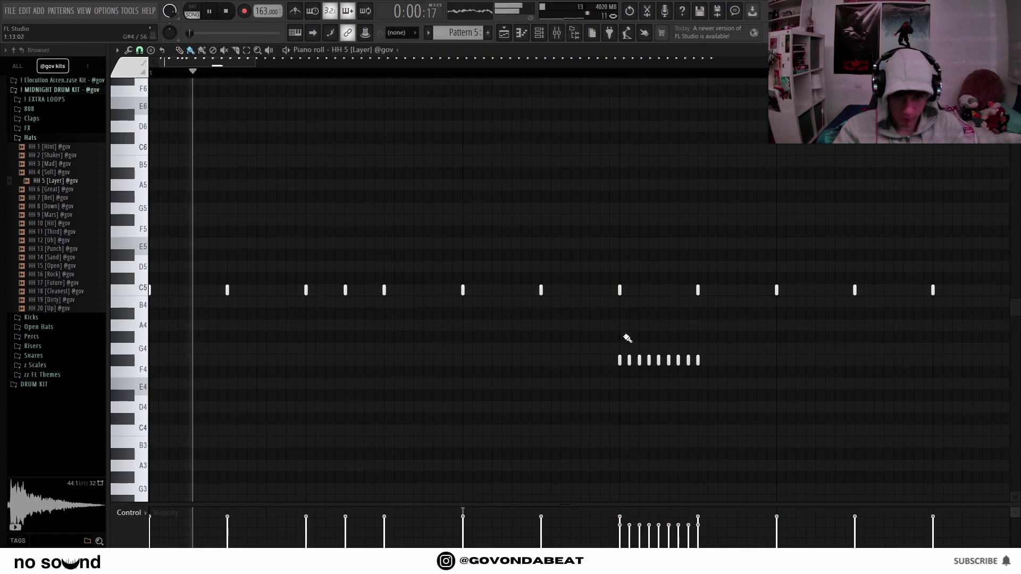
right_click(630, 361)
key("space")
left_click_drag(726, 375, 621, 357)
left_click_drag(725, 387, 619, 367)
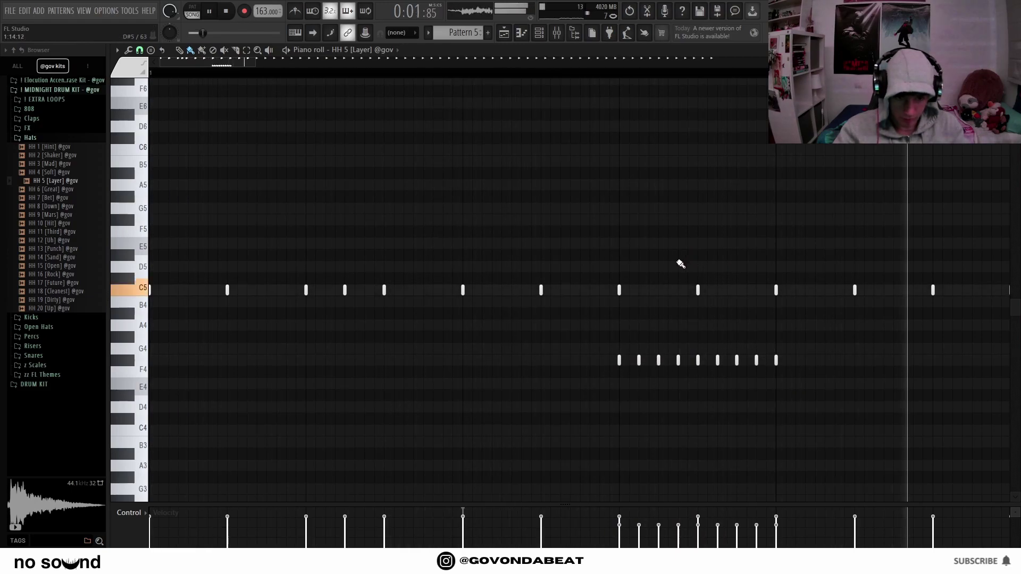
key("space")
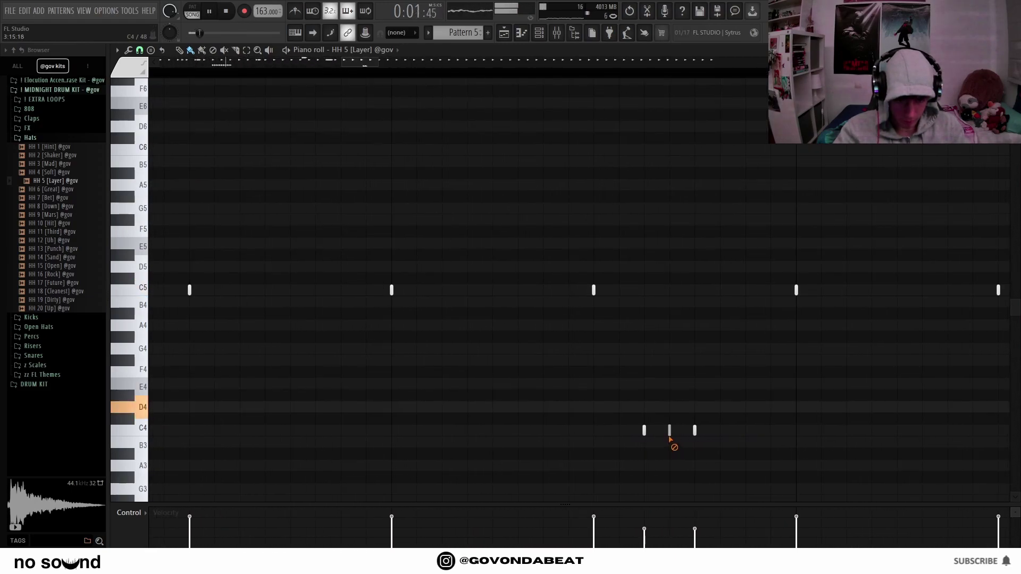
Step: Space out the C4 hi-hat roll just before bar 4 into three even hits
scroll(712, 381, "down", 4)
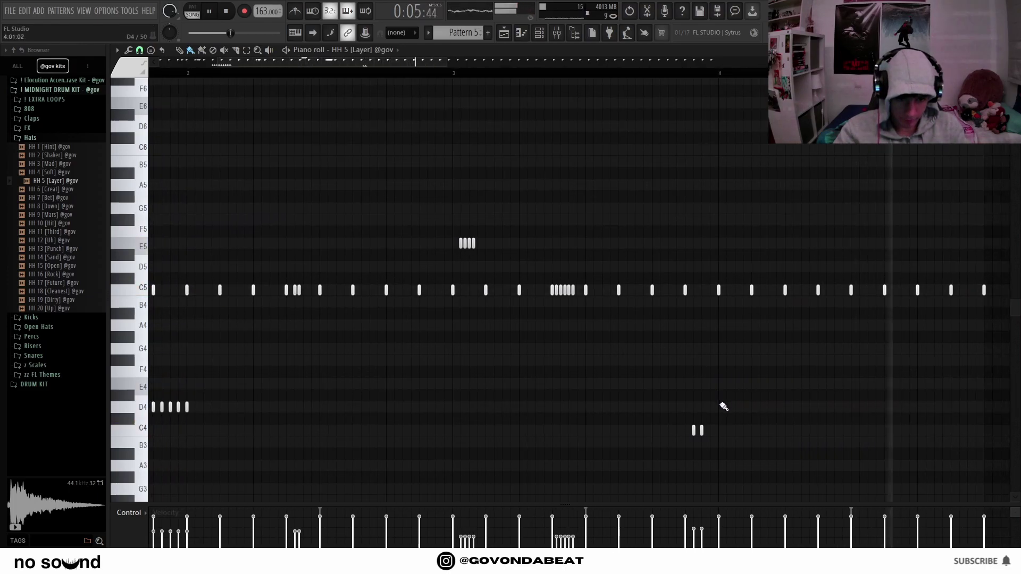
scroll(714, 436, "up", 3)
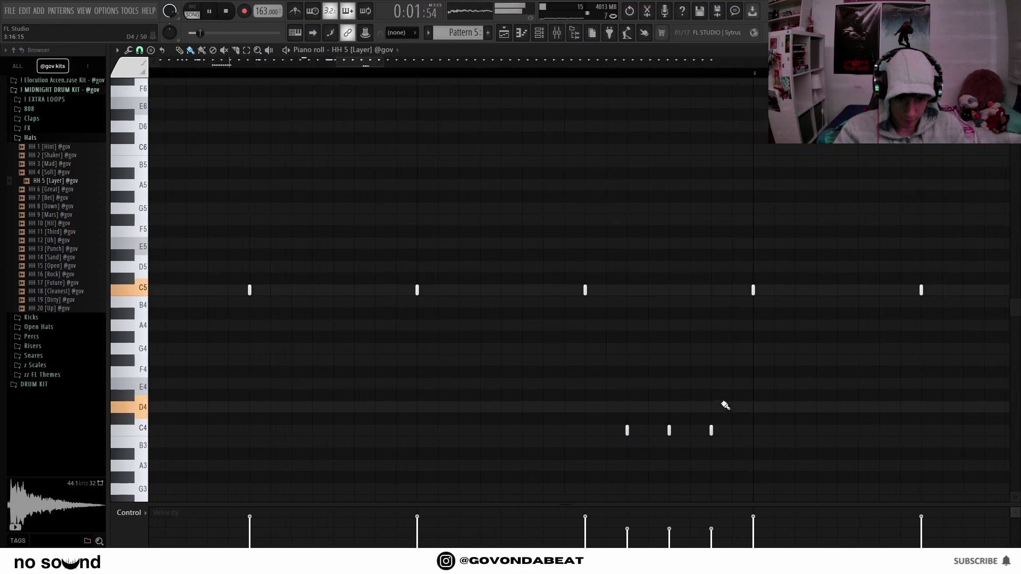
scroll(715, 426, "down", 2)
scroll(740, 378, "down", 3)
scroll(819, 362, "down", 5)
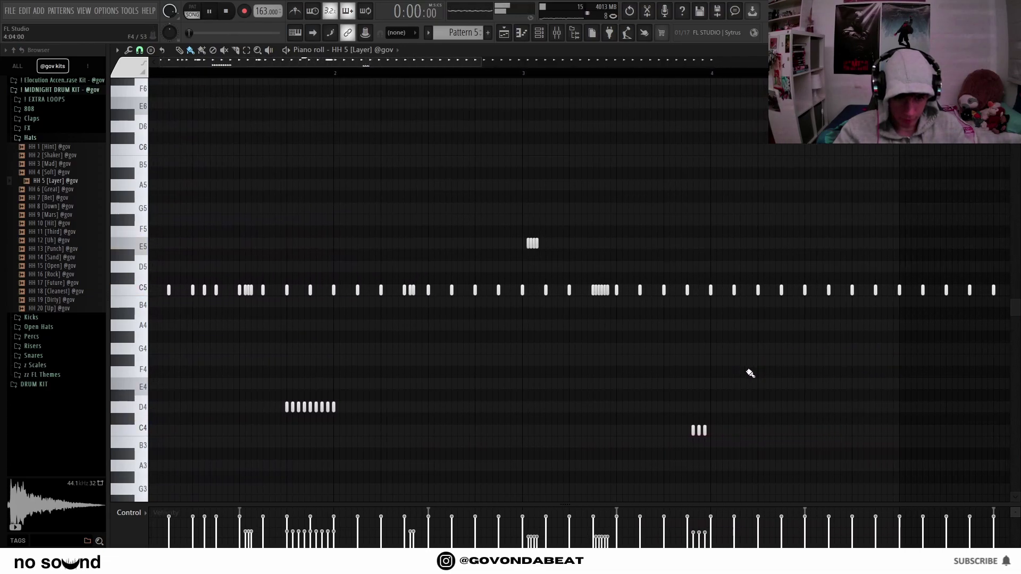
Step: Duplicate the four-bar HH 5 [Layer] pattern into bars 5 to 8
left_click_drag(556, 72, 528, 82)
key("ctrl+a")
key("ctrl+b")
key("ctrl+d")
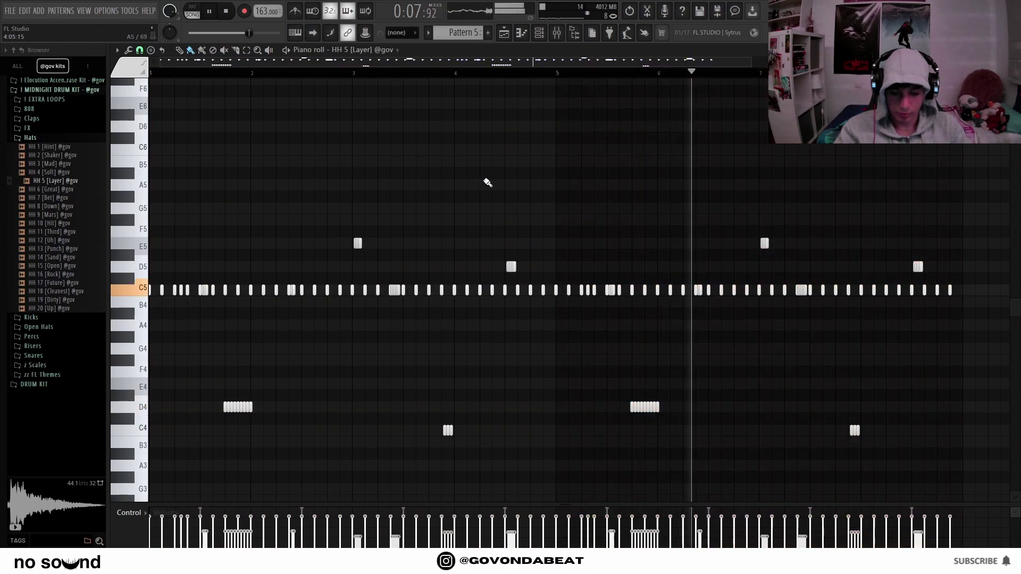
Step: Transpose all HH 5 [Layer] notes down two semitones
key("shift+Down")
key("shift+Down")
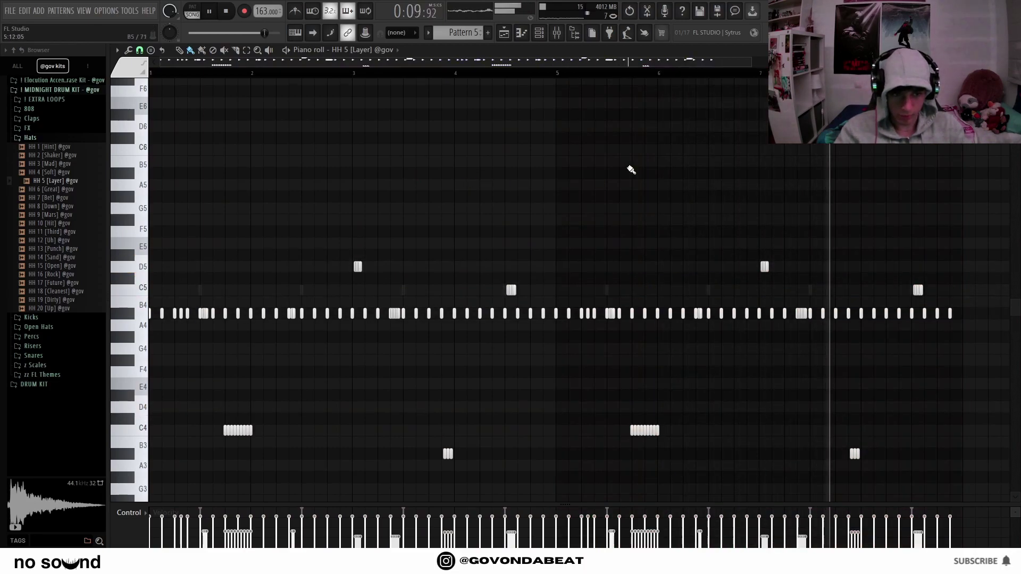
scroll(622, 168, "down", 2)
Step: Raise the velocity of all the HH 5 [Layer] notes together
left_click(538, 33)
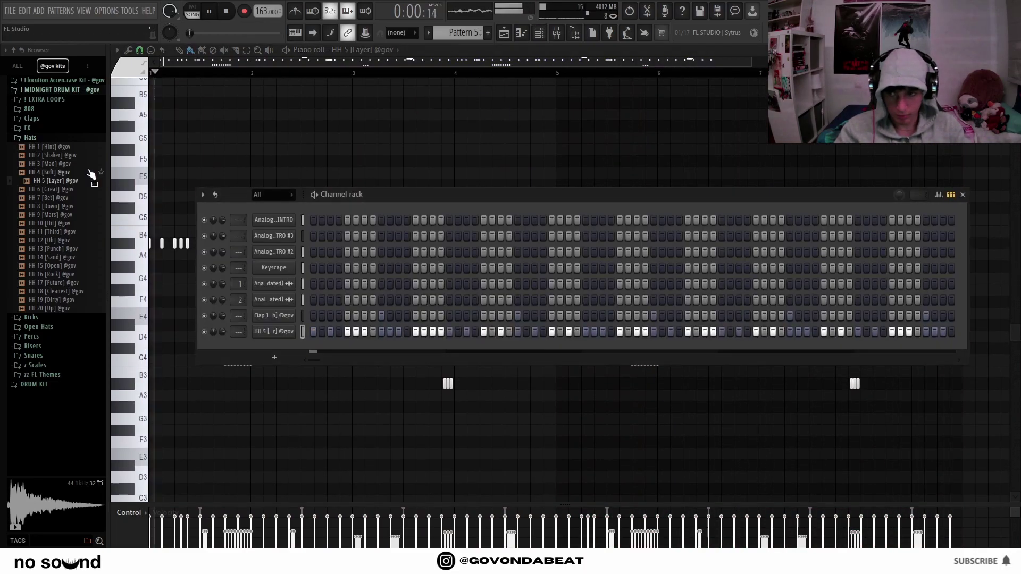
key("F6")
key("ctrl+a")
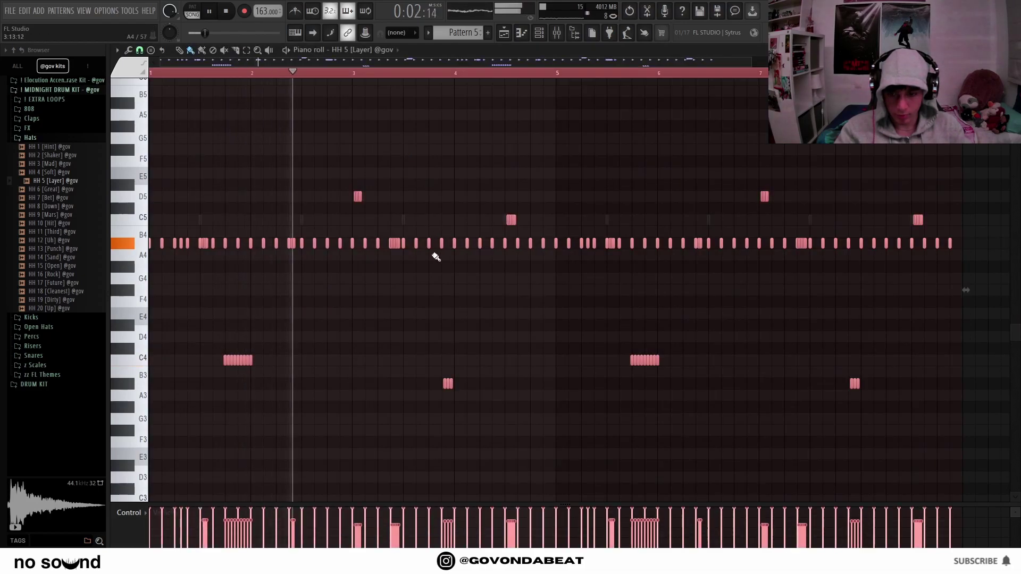
key("ctrl+d")
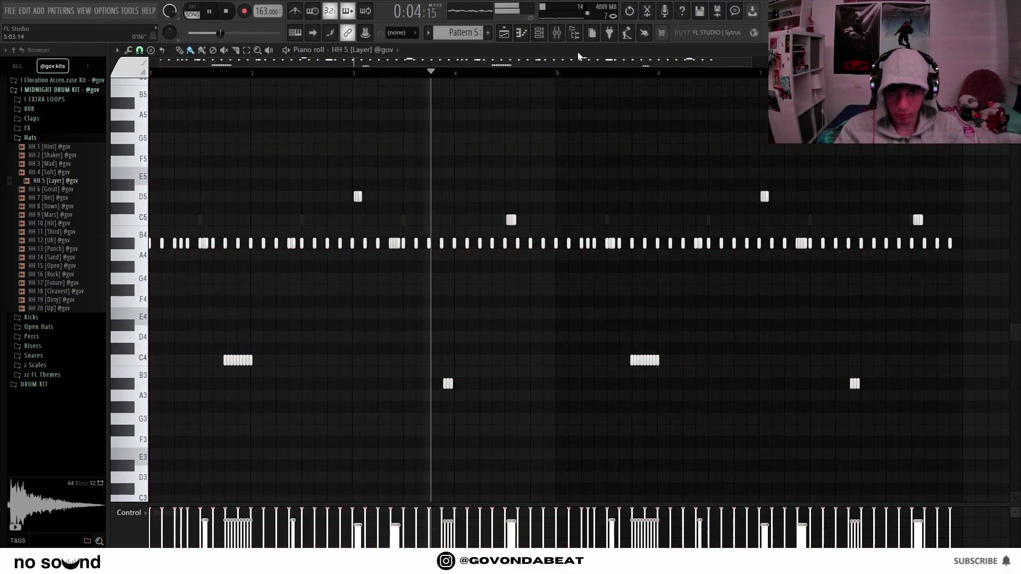
Step: Add OH 5 [Real] from the kit's Open Hats as a new channel and place C5 hits in bars 2, 3 and 4
left_click(539, 34)
left_click(42, 140)
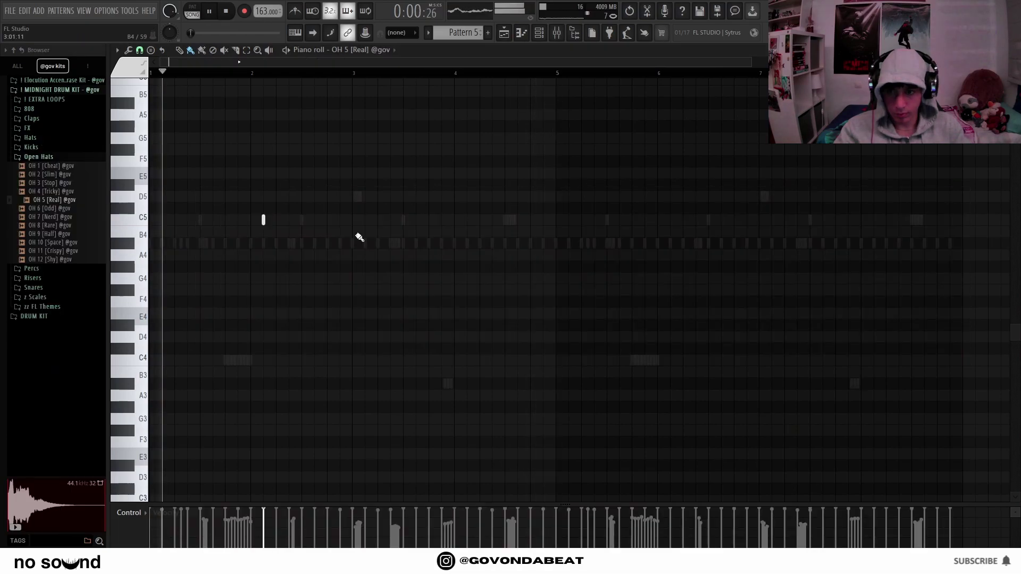
left_click(391, 220)
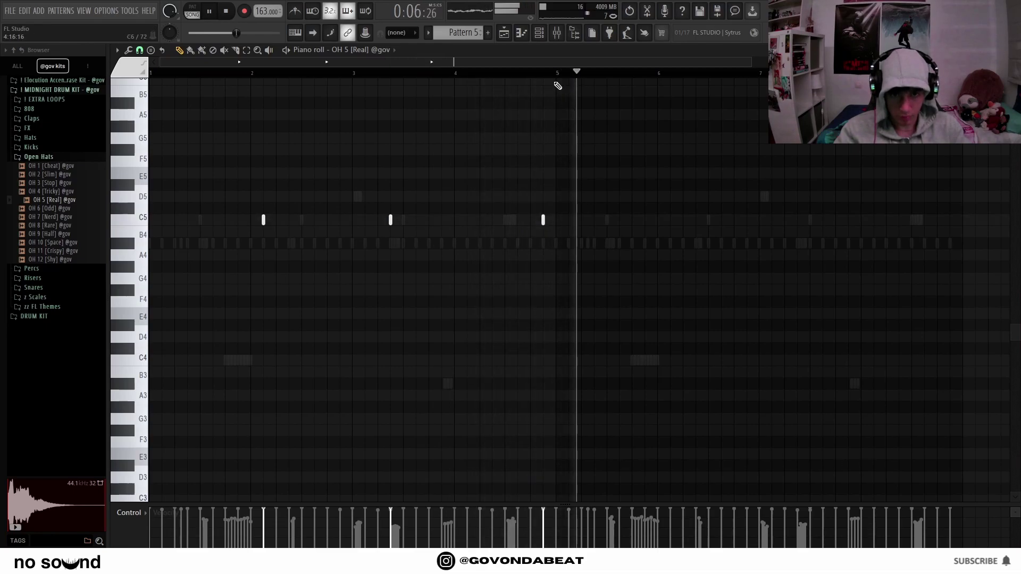
Step: Move the bar 4 open hat hit back to the fourth beat and duplicate the four-bar pattern into bars 5 to 8
left_click_drag(543, 219, 530, 219)
key("ctrl+a")
key("ctrl+b")
key("ctrl+d")
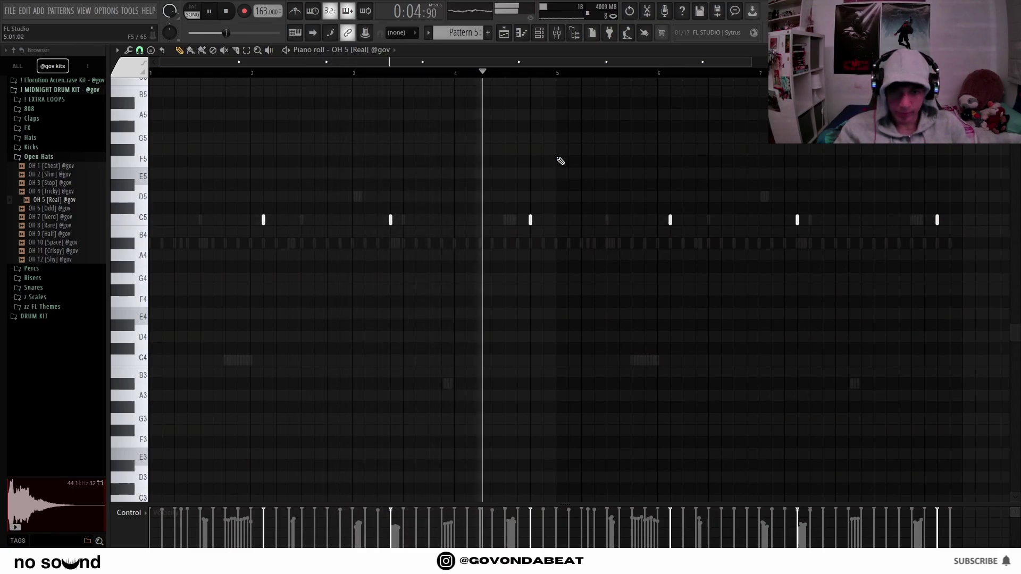
Step: Add Snare 8 [Kmt] from the kit's Snares as a new channel, with two C5 hits in bar 2 and one each in bars 3 and 4
scroll(592, 73, "down", 3)
key("F6")
key("F6")
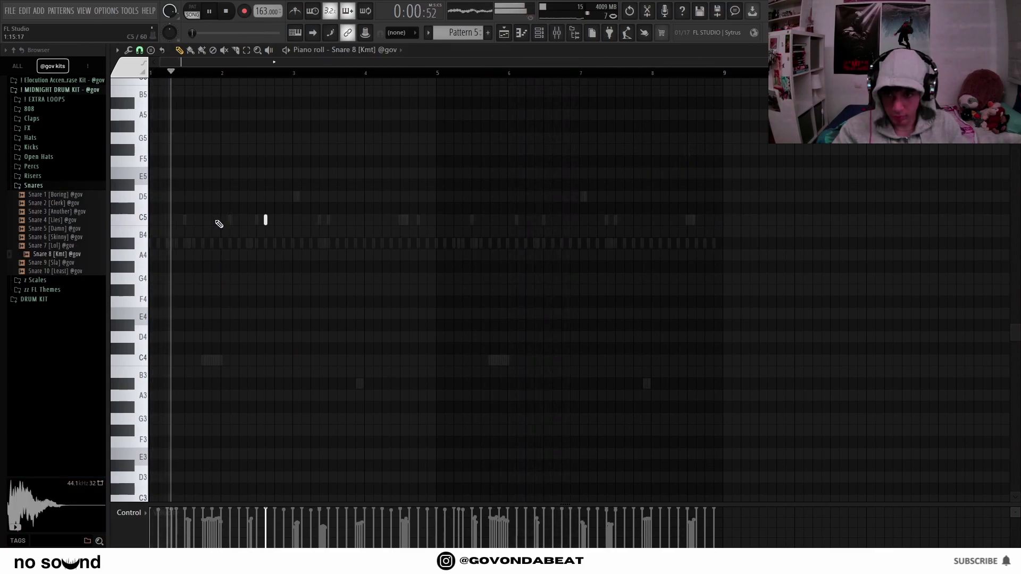
left_click(238, 220)
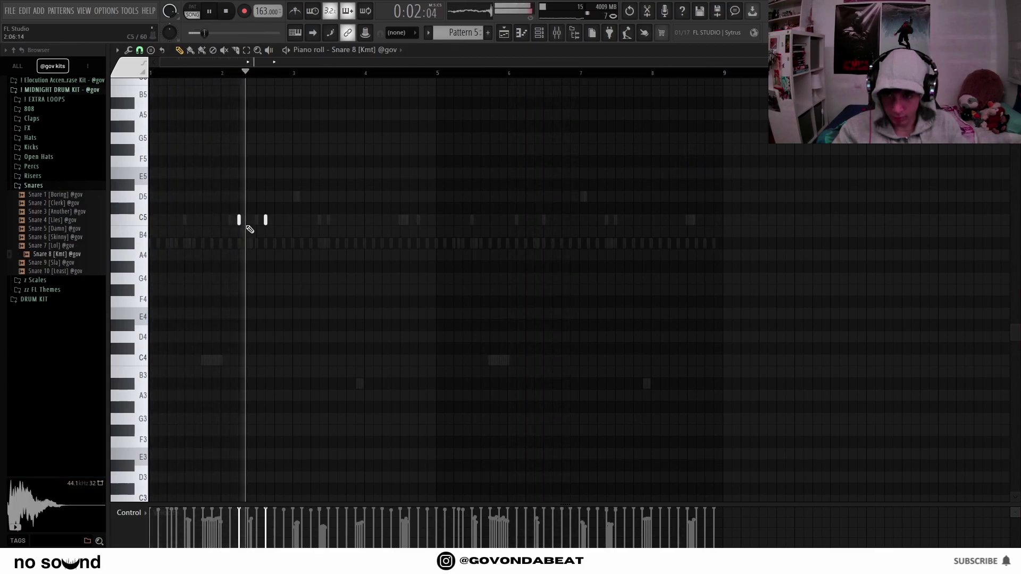
left_click(354, 219)
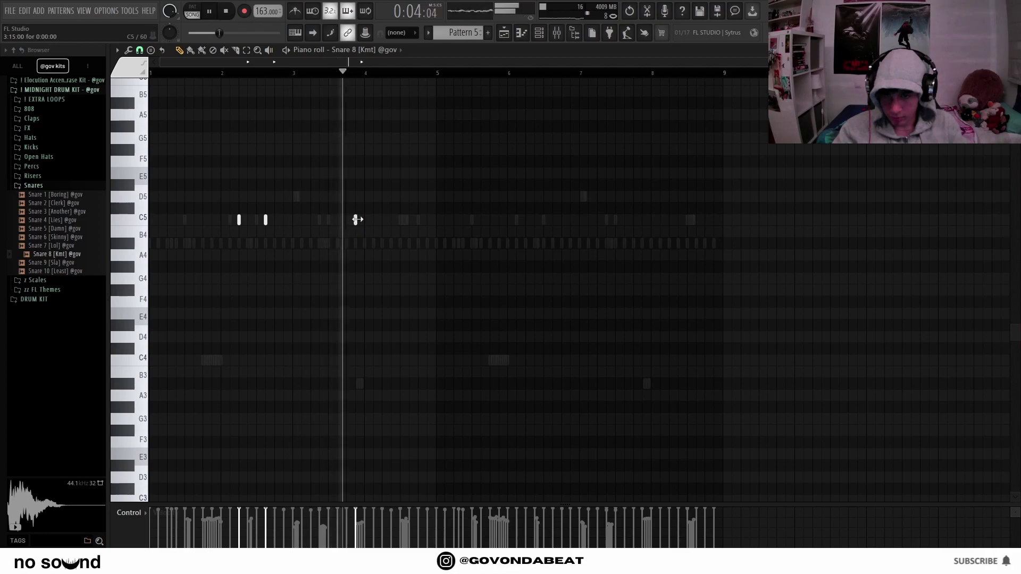
left_click(427, 219)
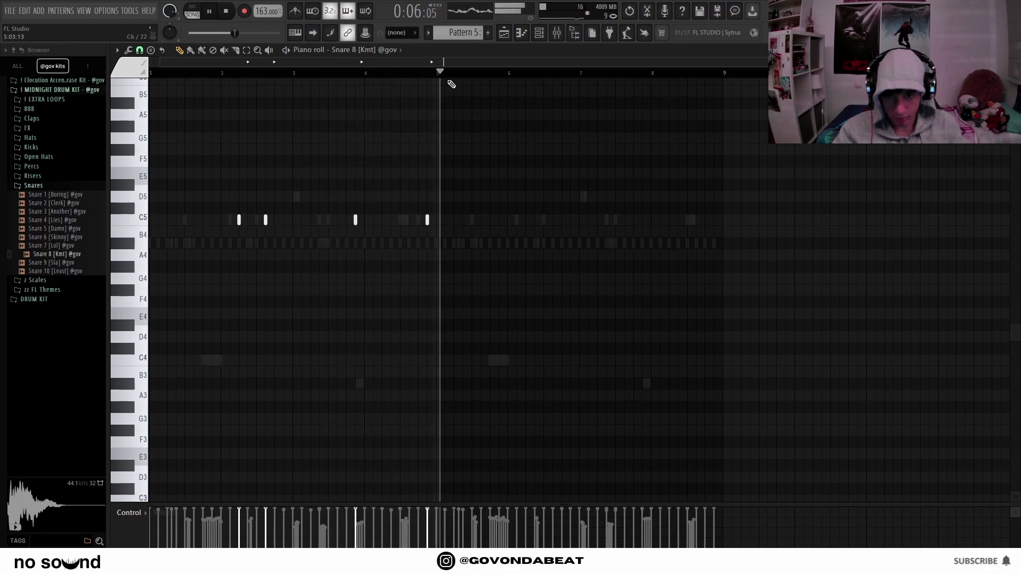
Step: Duplicate the Snare 8 [Kmt] hits into bars 5 to 8 and add two extra hits before the last one in bar 8
left_click_drag(434, 75, 41, 130)
key("ctrl+b")
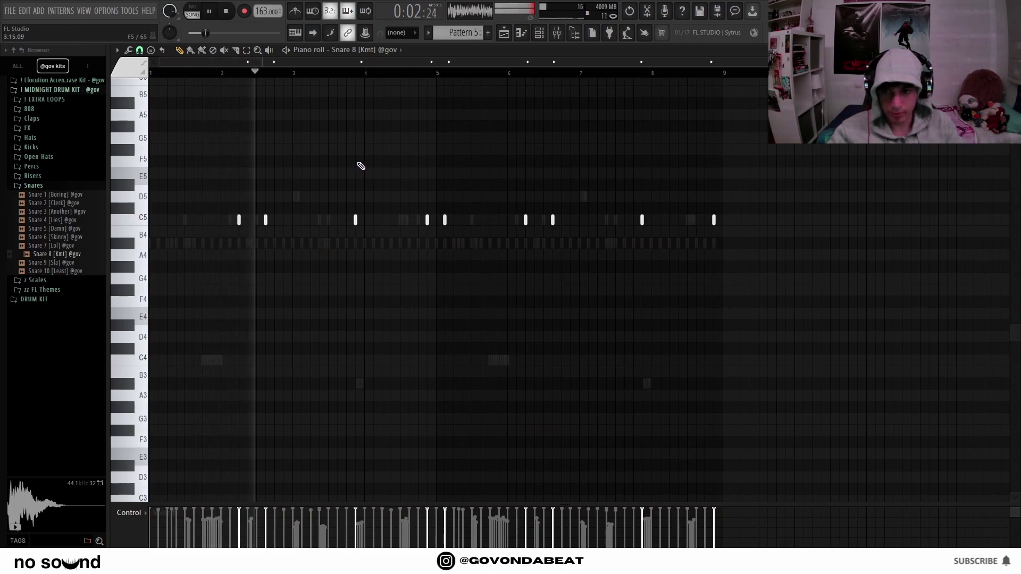
scroll(712, 226, "up", 5)
left_click(643, 220)
left_click(675, 219)
scroll(665, 229, "down", 5)
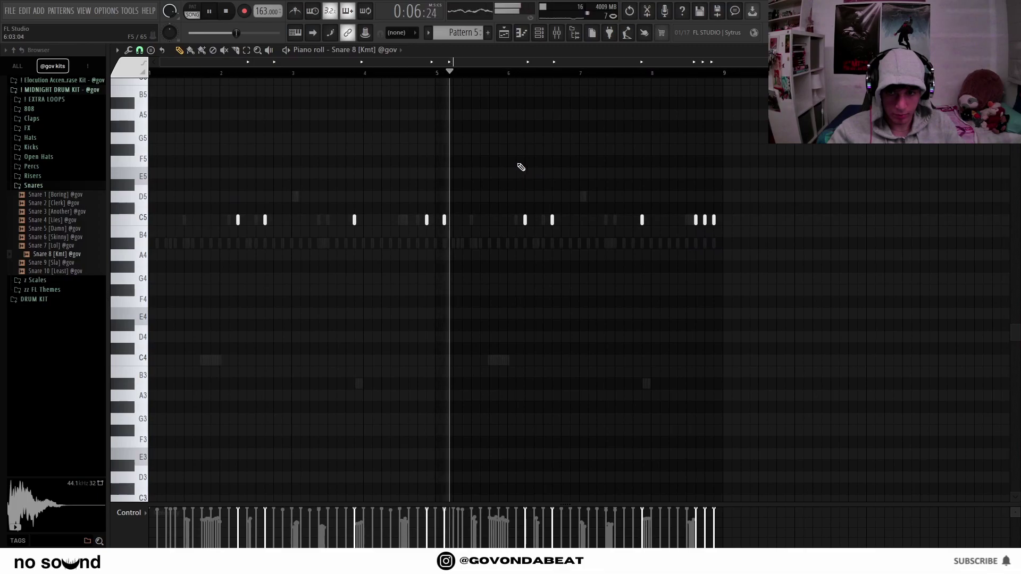
Step: Replace the Snare 8 [Kmt] hit at the end of bar 4 with one slightly earlier in the bar
key("space")
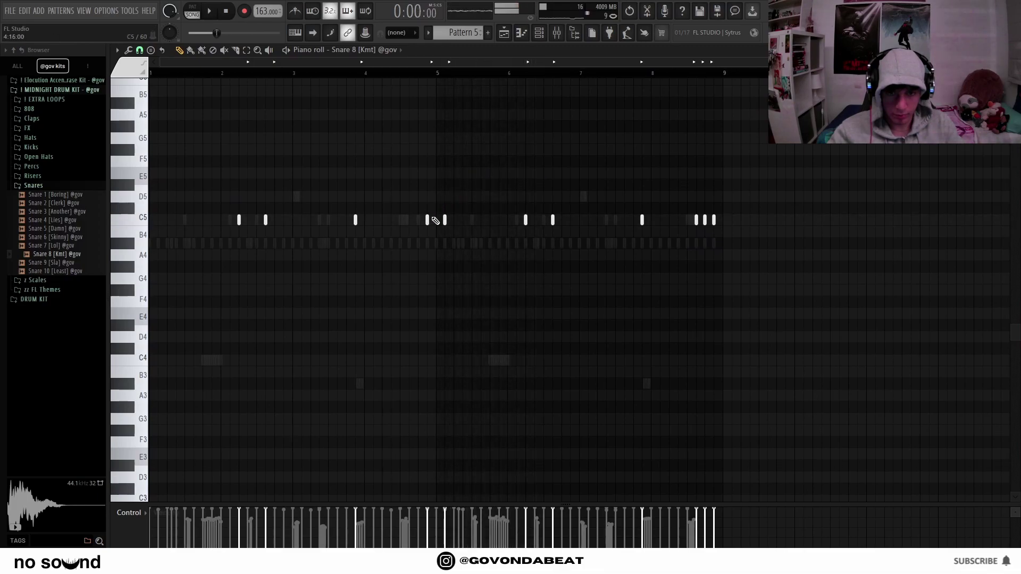
right_click(428, 220)
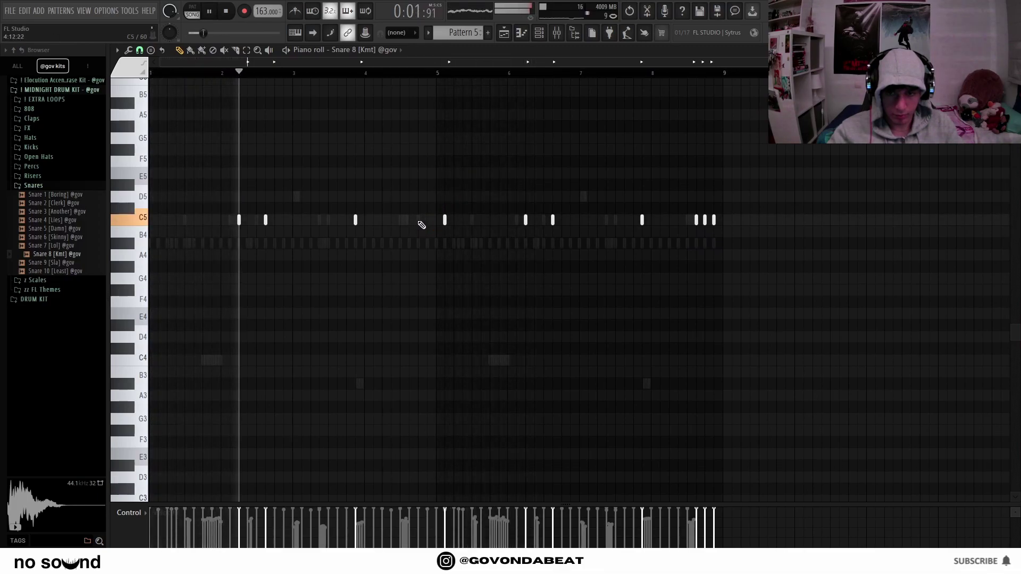
left_click(410, 221)
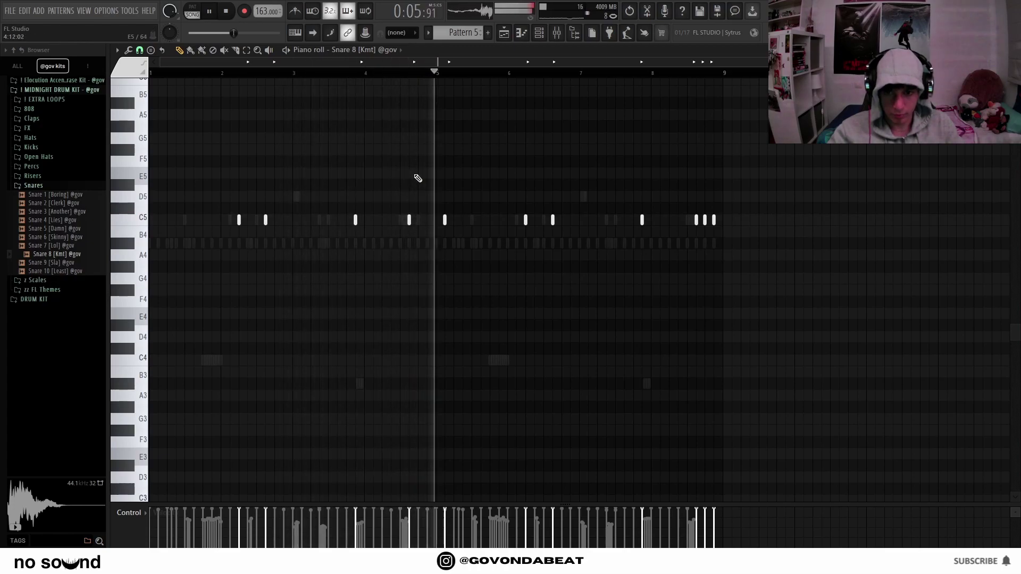
Step: Turn the closing Snare 8 [Kmt] hits of bar 8 into a four-hit fill with a tighter start and decreasing velocities
scroll(639, 224, "up", 3)
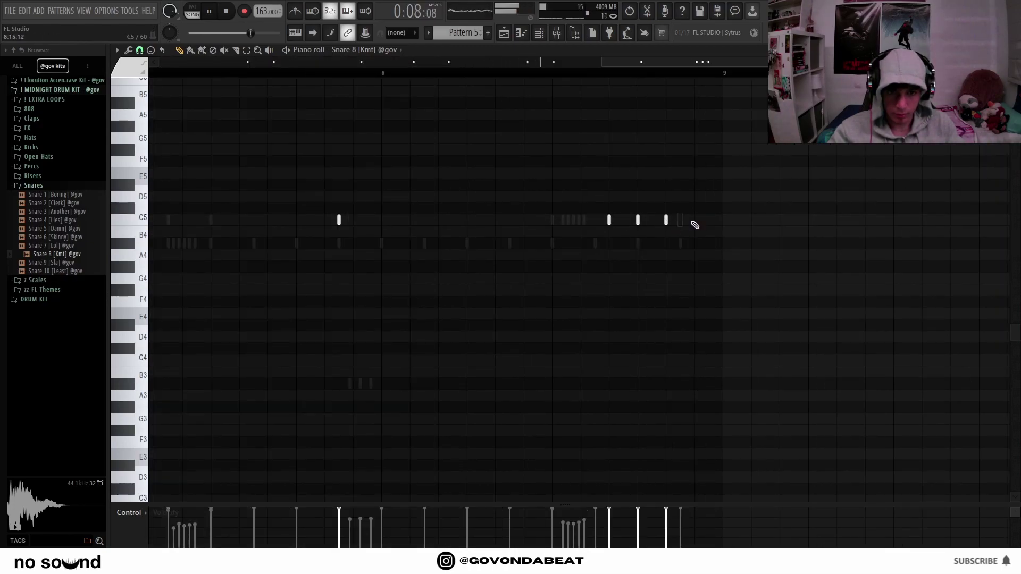
scroll(606, 199, "down", 4)
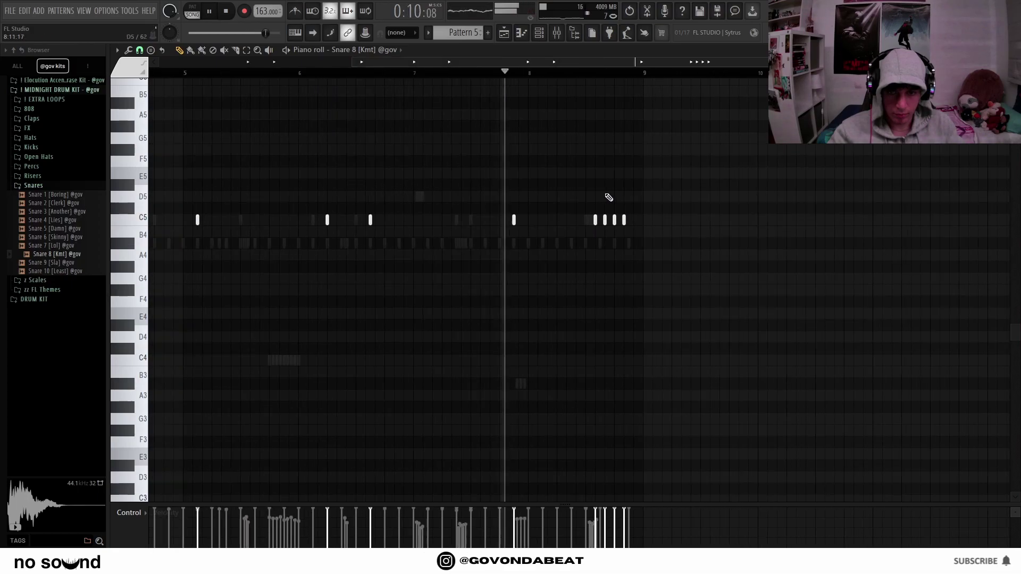
scroll(610, 201, "up", 3)
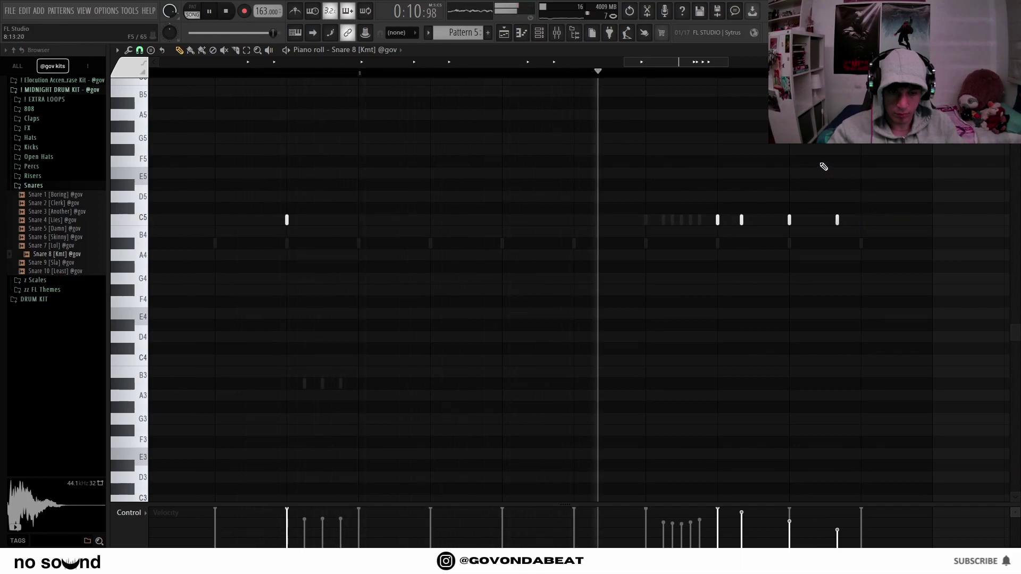
scroll(823, 168, "down", 2)
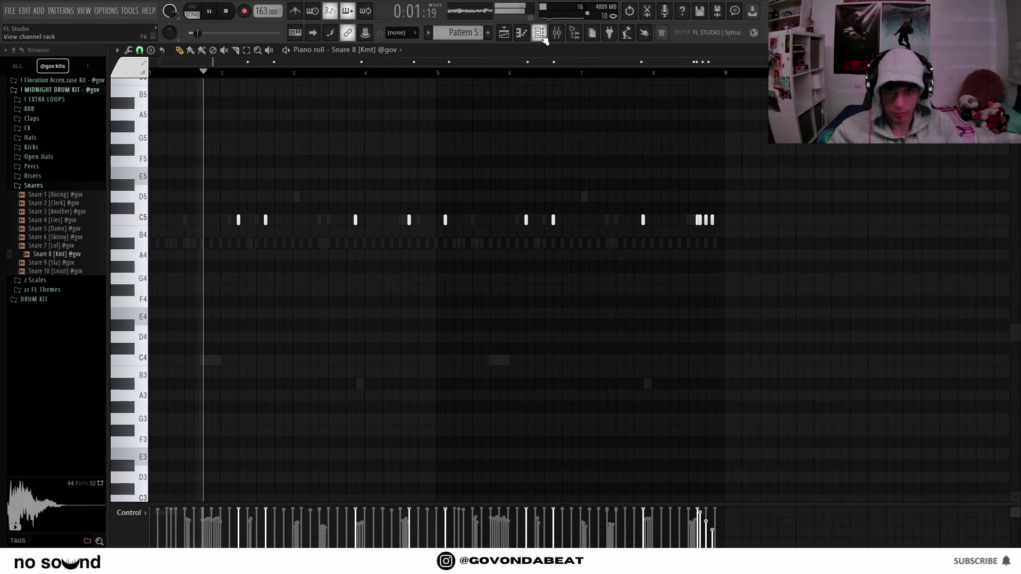
Step: Add 808 7 [Hard] from the kit's 808 folder as a new channel below the snare and open its sampler settings
key("F6")
left_click(33, 185)
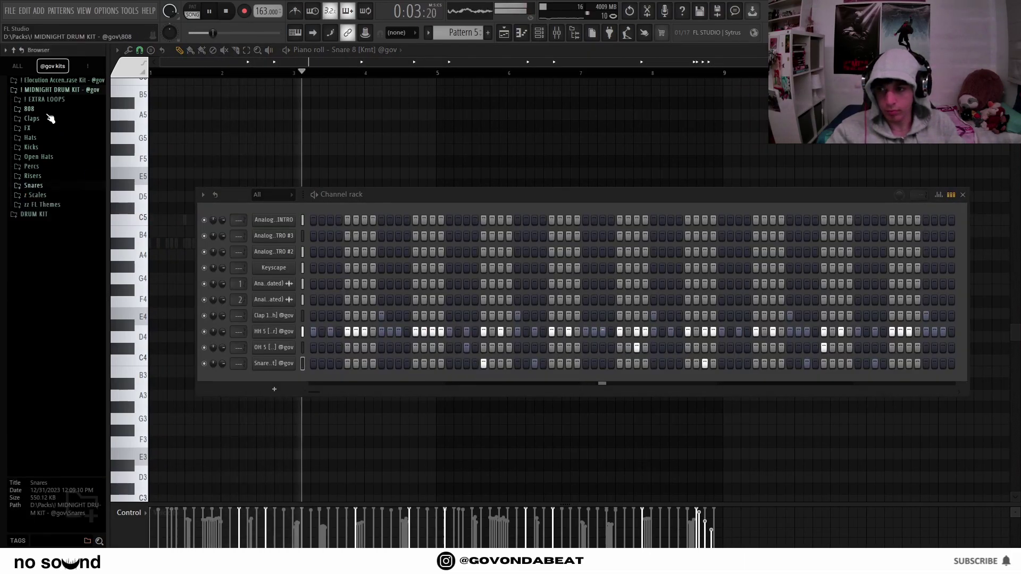
left_click(30, 109)
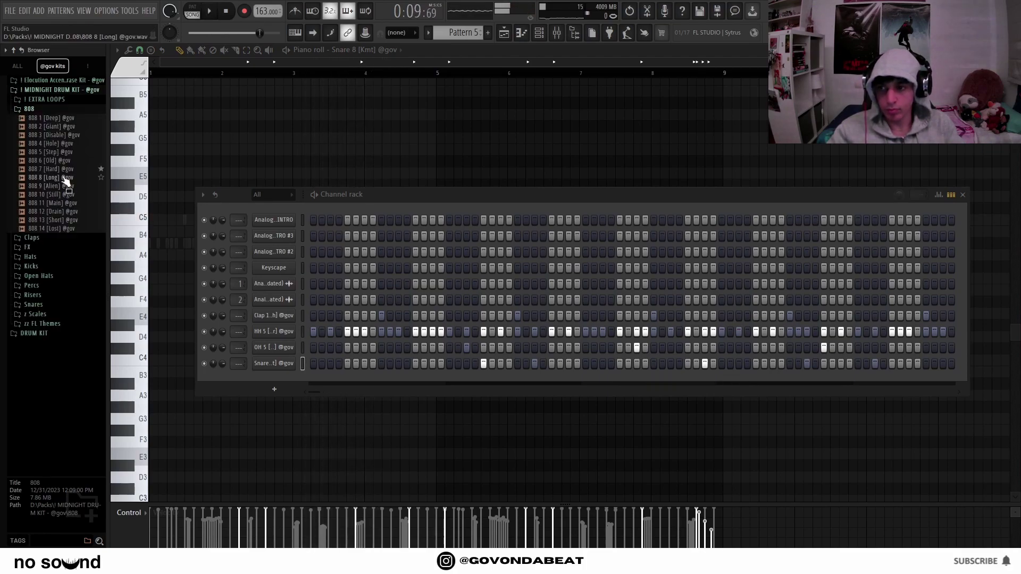
left_click_drag(58, 169, 117, 234)
left_click_drag(279, 376, 278, 378)
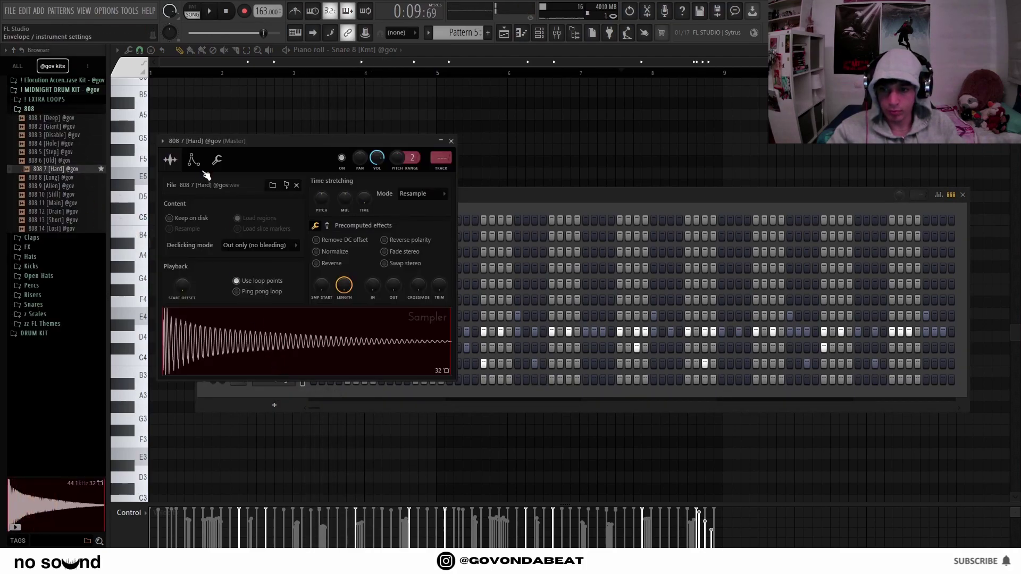
Step: Shape the 808 7 [Hard] sample with a volume envelope, a 47% frequency balance and a 19% quick fade out
left_click(194, 159)
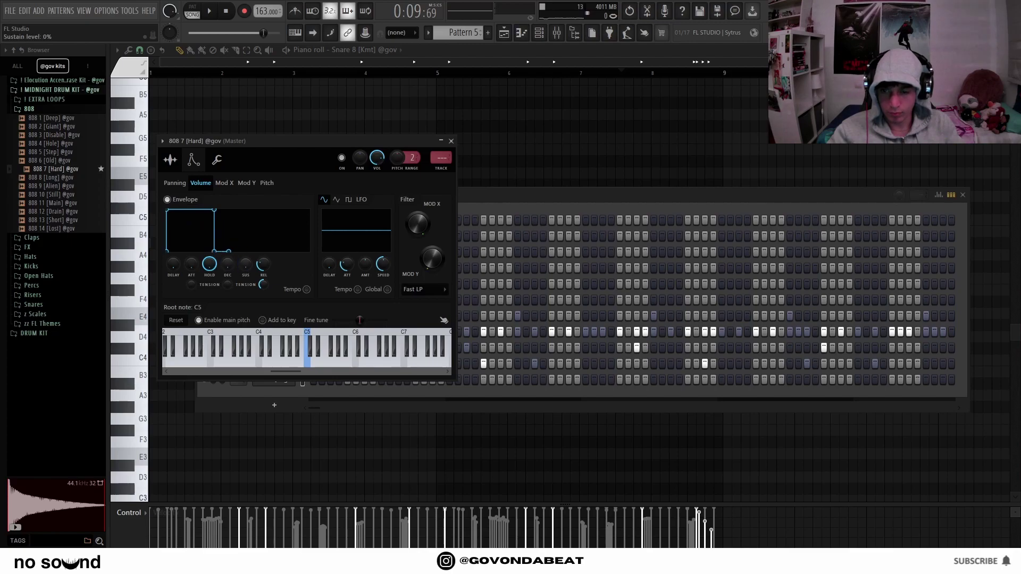
left_click(217, 161)
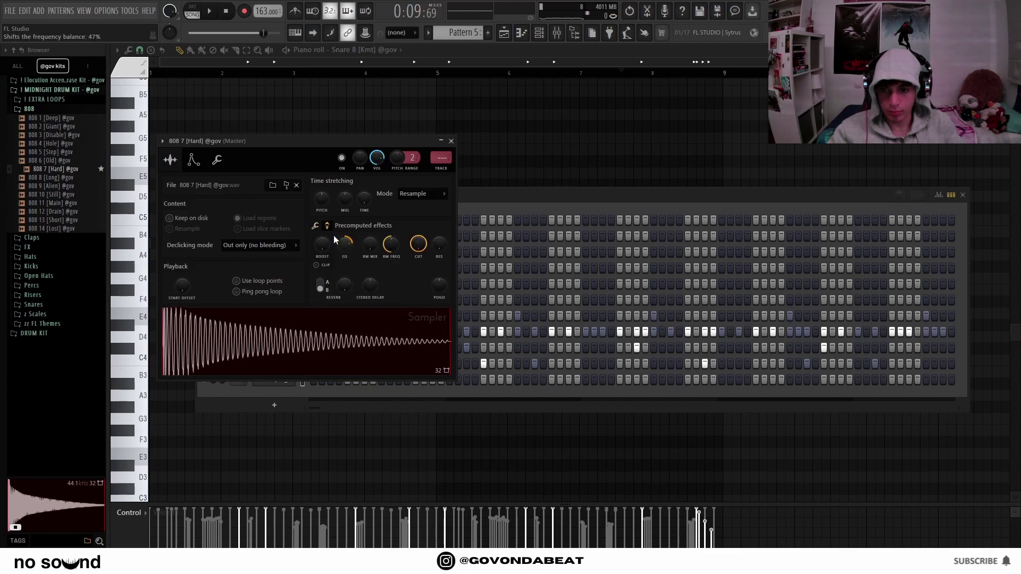
left_click(315, 225)
left_click_drag(393, 286, 393, 276)
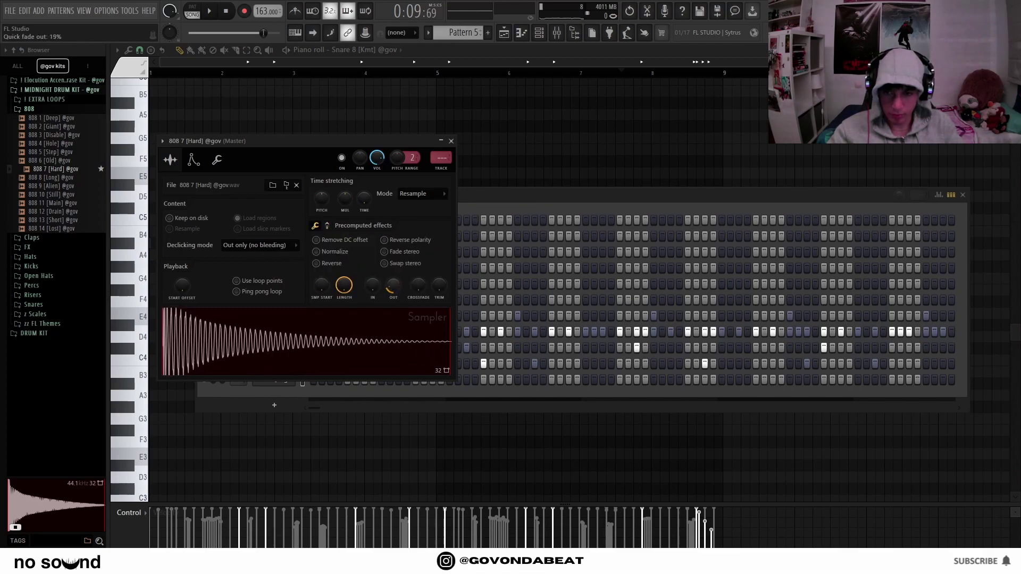
Step: Start the 808 7 [Hard] line with E7 notes at the starts of bars 1 and 2 and two C8 notes late in bar 1
key("F7")
key("space")
left_click(203, 103)
left_click(211, 103)
left_click(229, 199)
left_click_drag(232, 199, 219, 196)
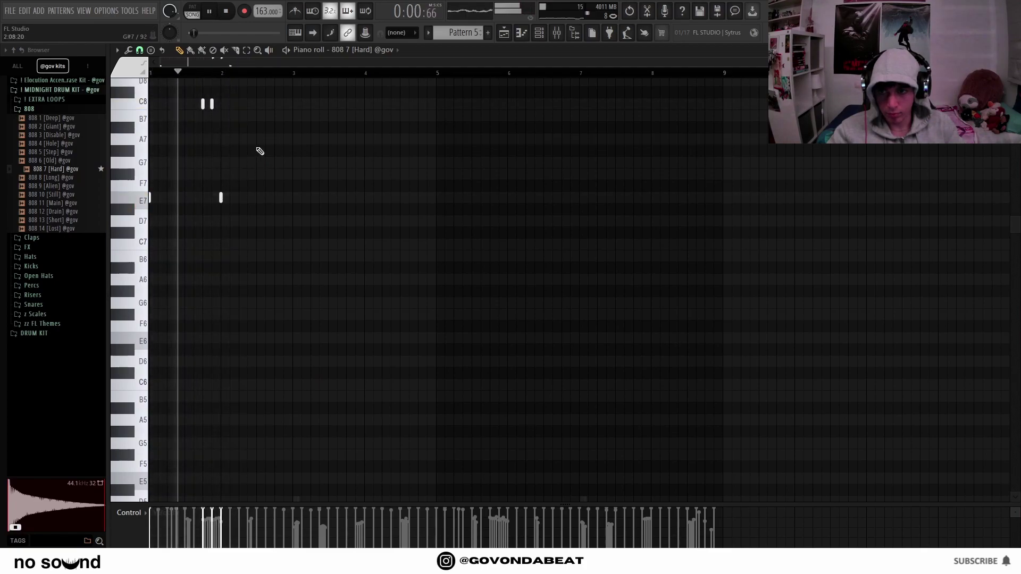
Step: Continue the 808 line on E7 with notes late in bar 2, at the start and late in bar 3, and about a third into bar 4
left_click(266, 198)
left_click(293, 198)
left_click(350, 203)
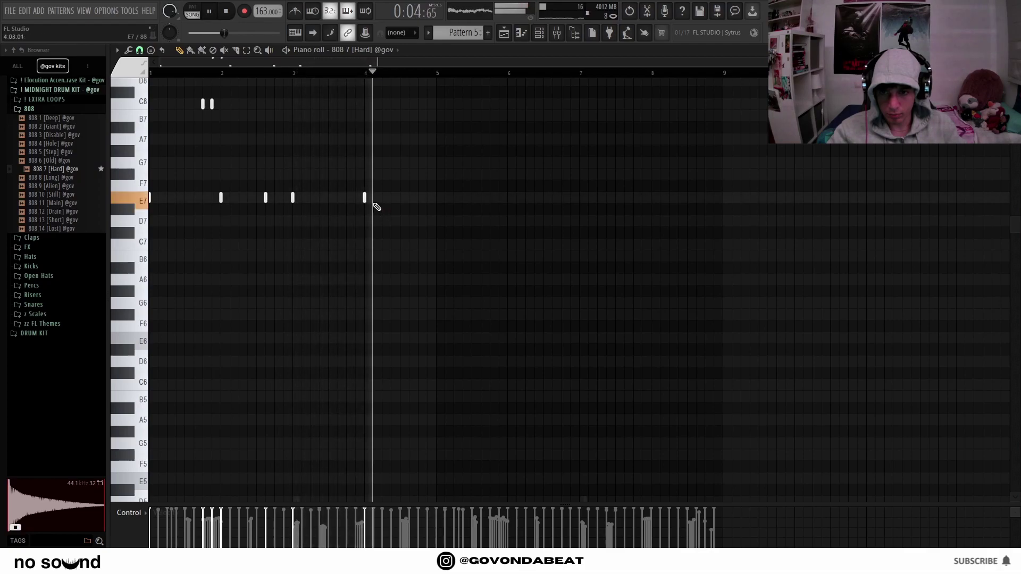
scroll(378, 213, "up", 3)
left_click(417, 267)
left_click(392, 267)
mouse_move(393, 267)
left_mouse_down()
mouse_move(411, 269)
mouse_move(401, 268)
left_mouse_up()
right_click(418, 268)
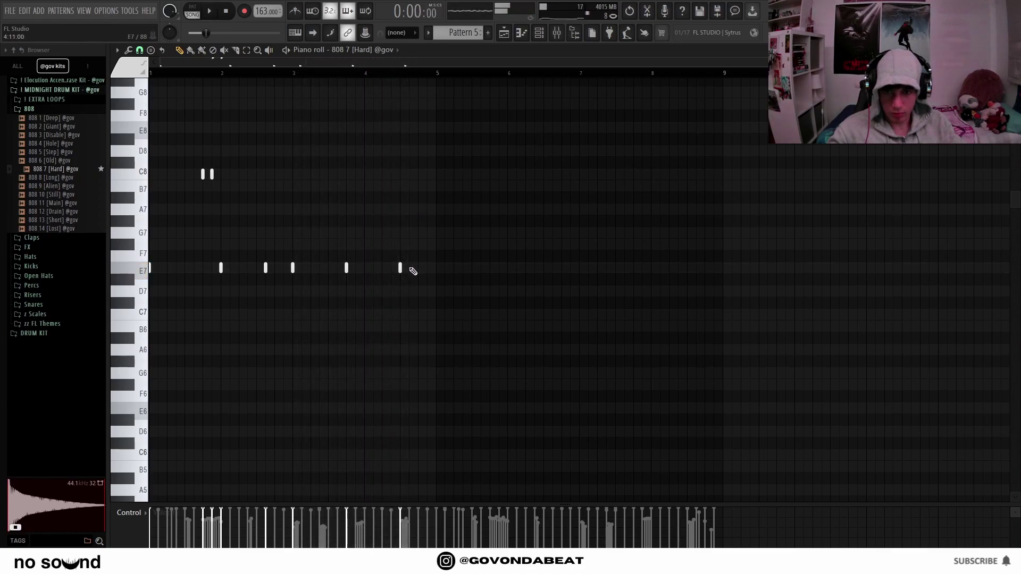
left_click_drag(401, 268, 391, 268)
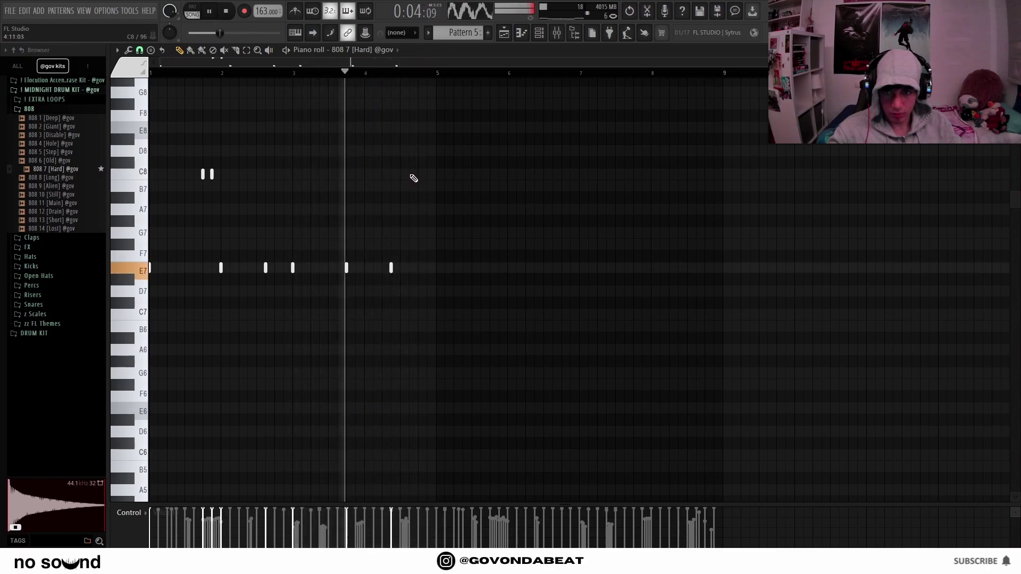
Step: Add two E8 notes late in bar 4 and raise the two C8 notes in bar 1 by four semitones to E8
left_click(410, 129)
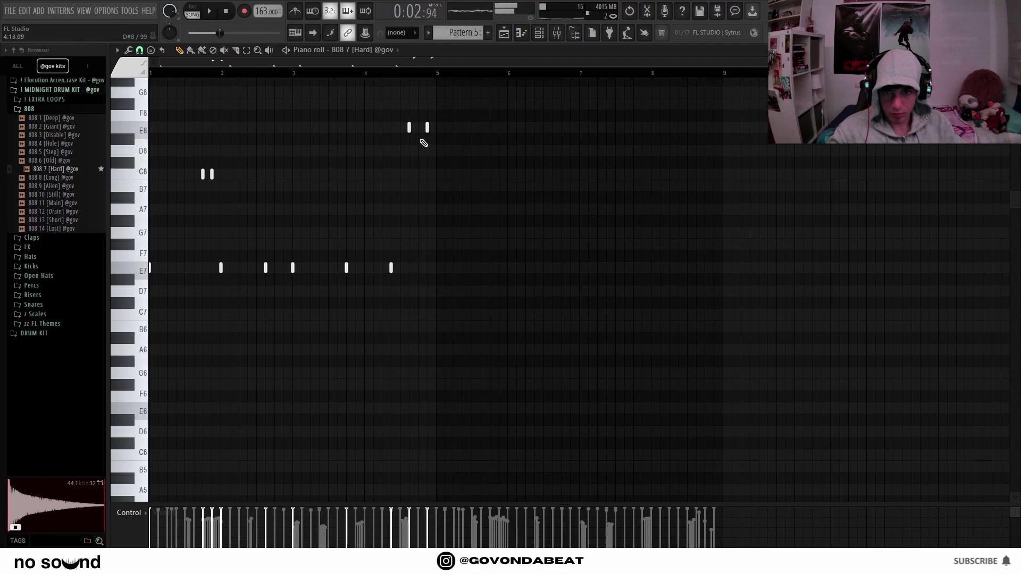
left_click(427, 128)
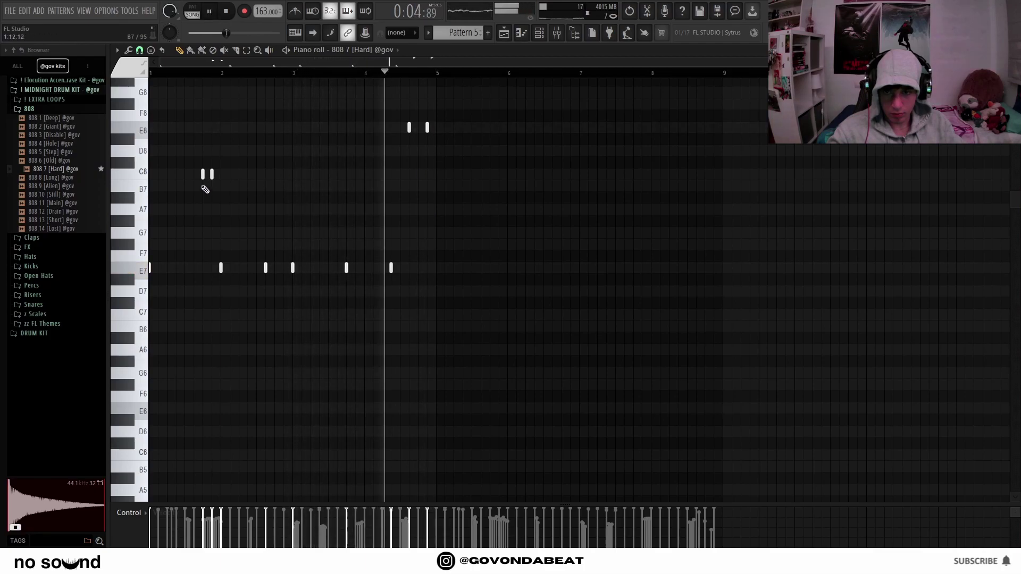
left_click_drag(218, 187, 195, 173, "ctrl")
key("shift+Up")
key("shift+Up")
key("shift+Up")
key("shift+Up")
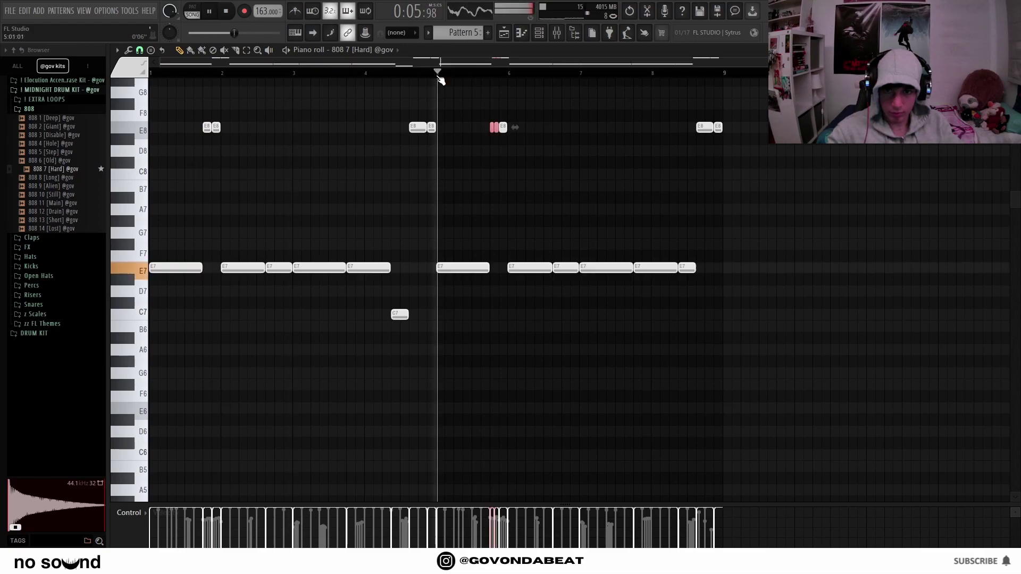
Step: Vary the E7 rhythm by starting bar 6's second note later and splitting bar 7's first note into two shorter ones
left_click(537, 177)
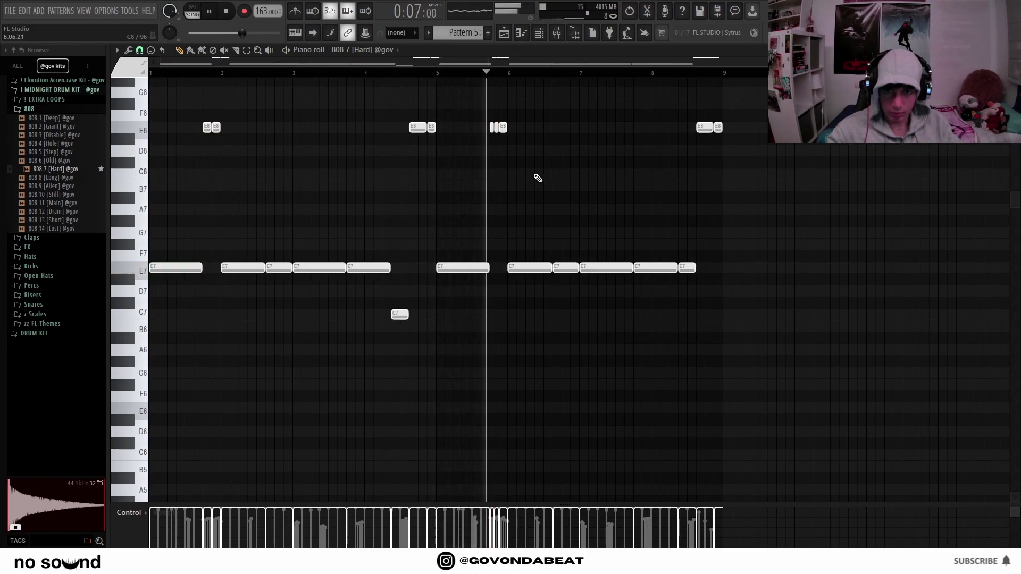
left_click_drag(564, 265, 572, 267)
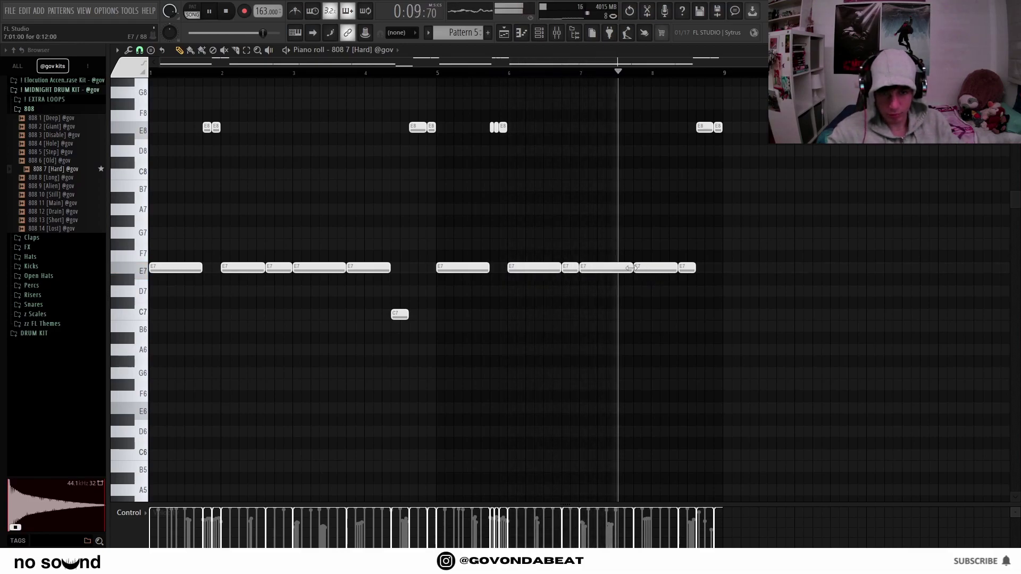
left_click_drag(630, 268, 606, 268)
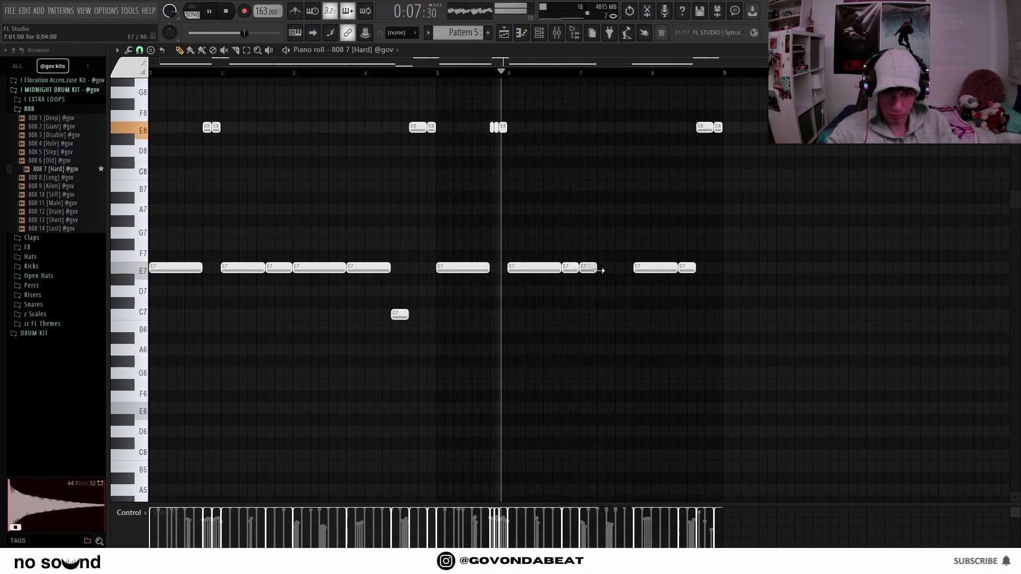
left_click(610, 268)
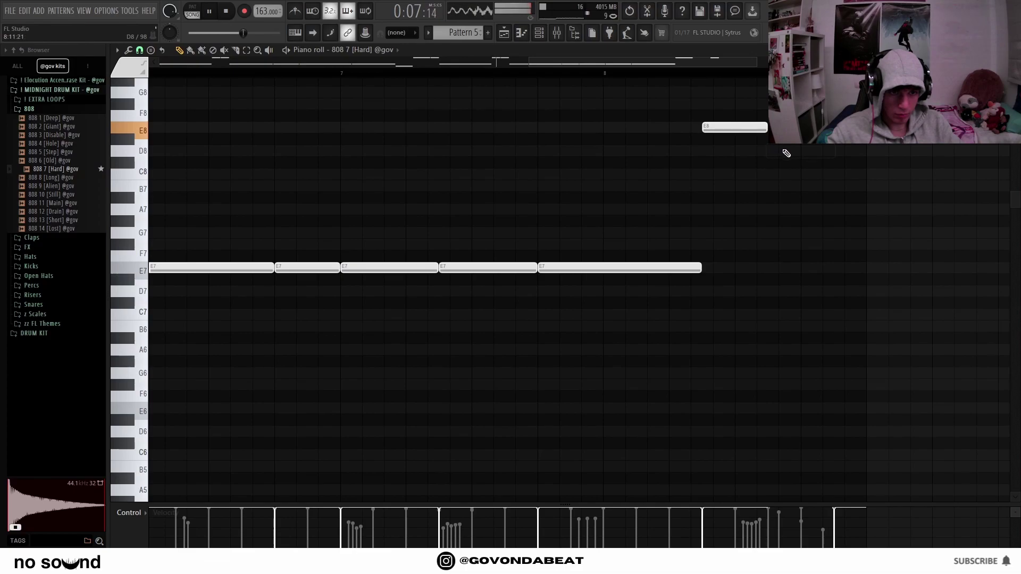
Step: Close bar 8 of the 808 line with three D8 notes, two of them one step long and the last held until a final C8
left_click(833, 151)
left_click(846, 175)
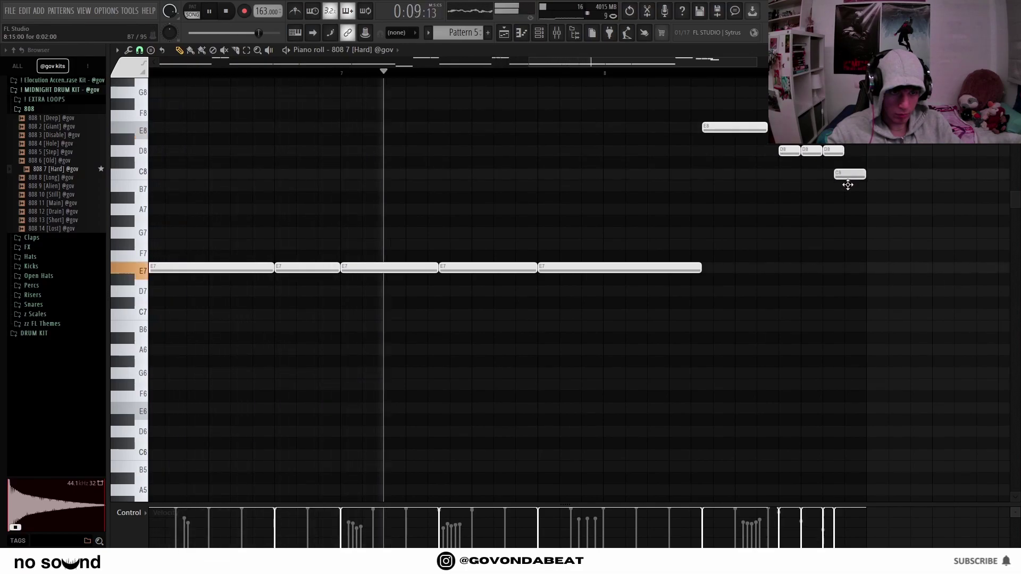
left_click(139, 50)
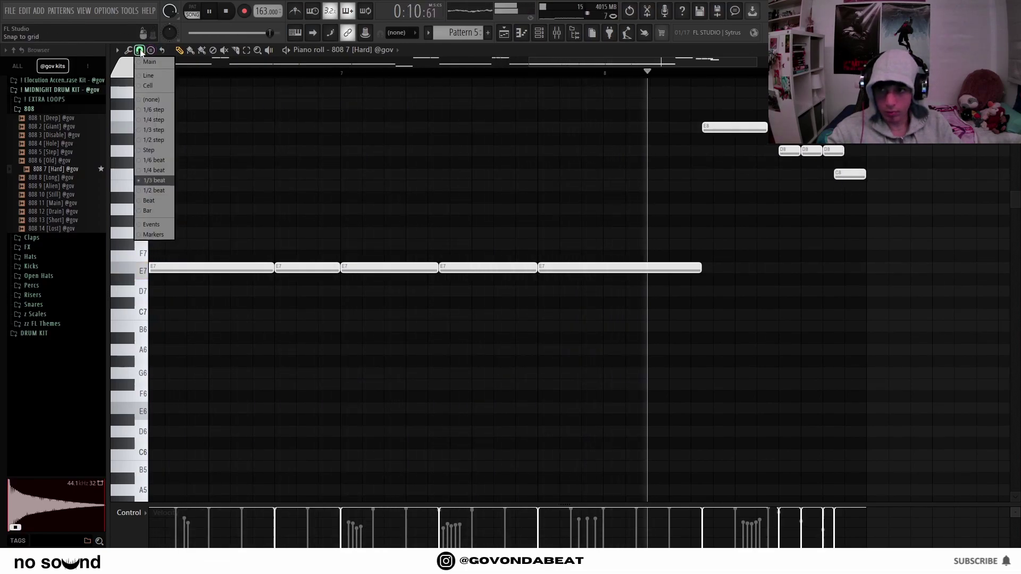
left_click(164, 176)
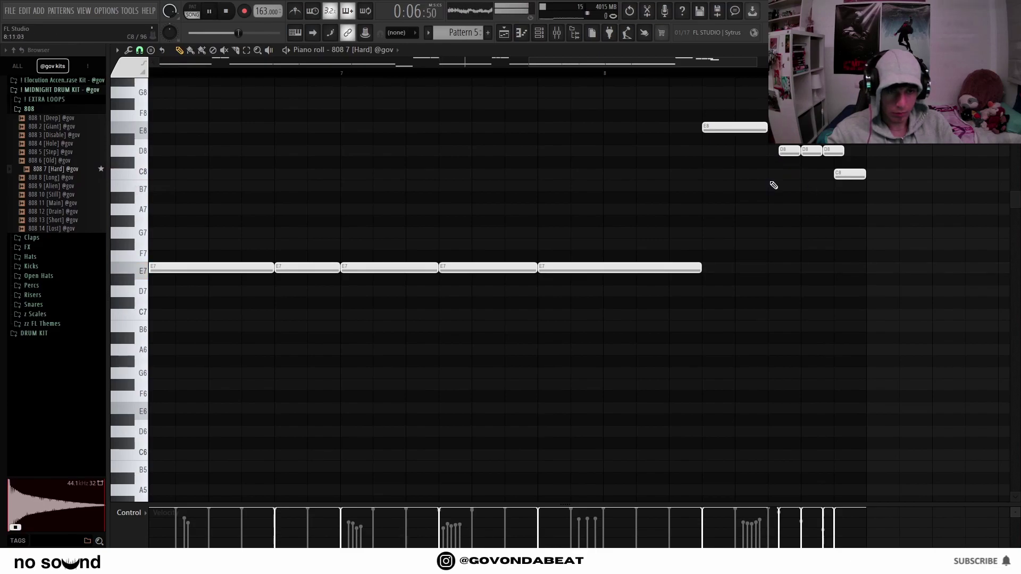
scroll(787, 192, "down", 6)
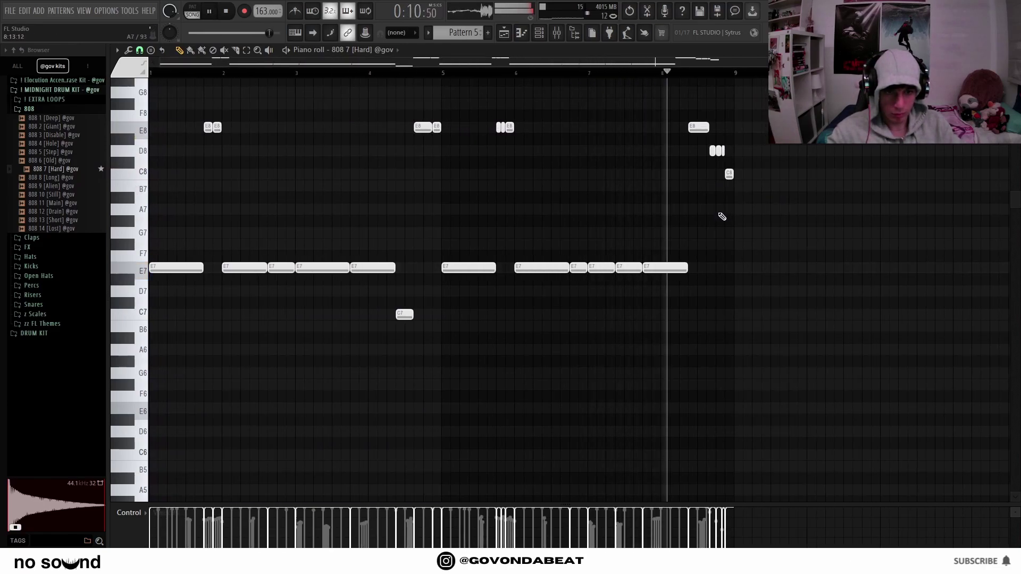
scroll(719, 194, "up", 6)
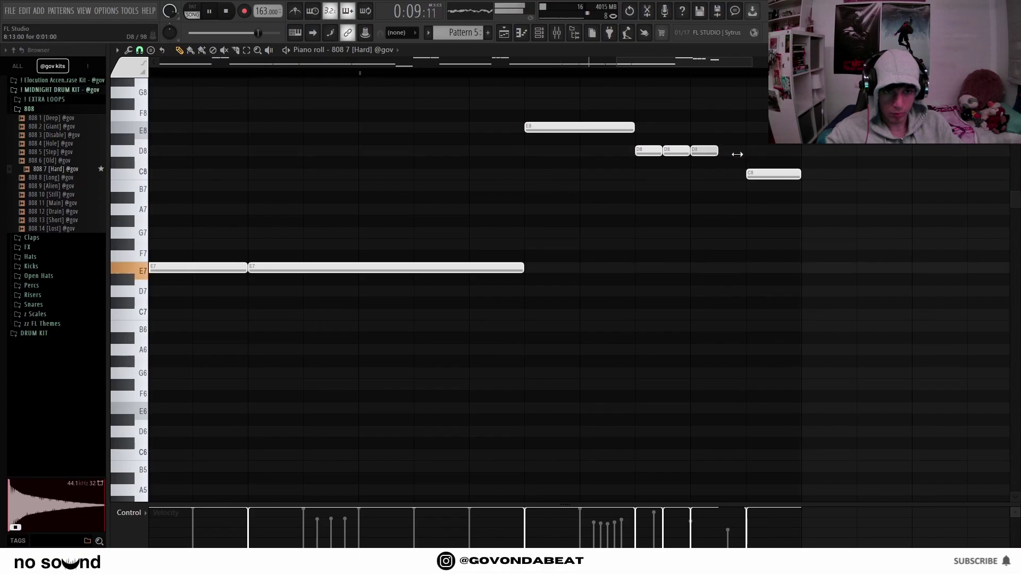
left_click_drag(738, 154, 726, 193)
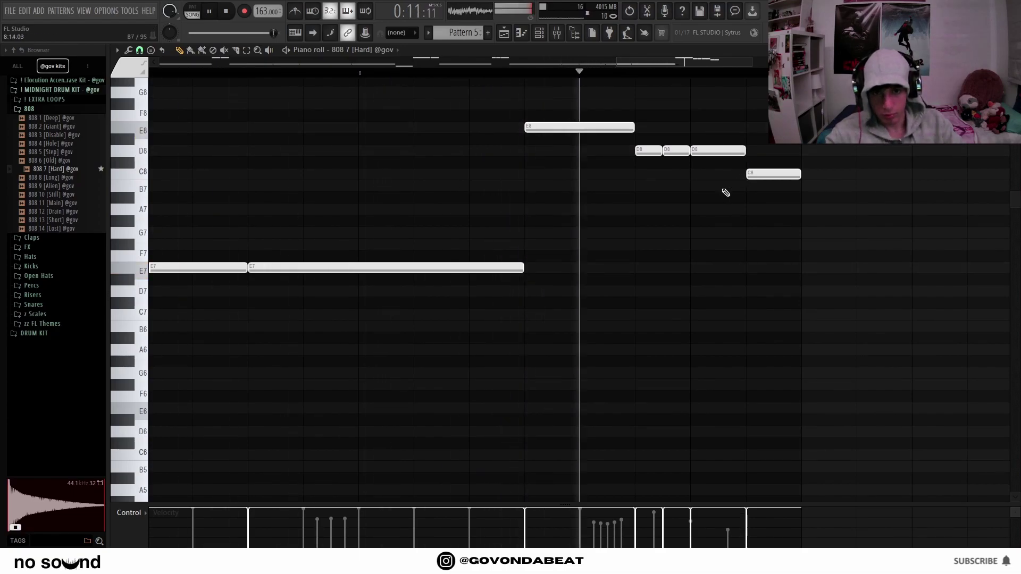
scroll(739, 195, "down", 6)
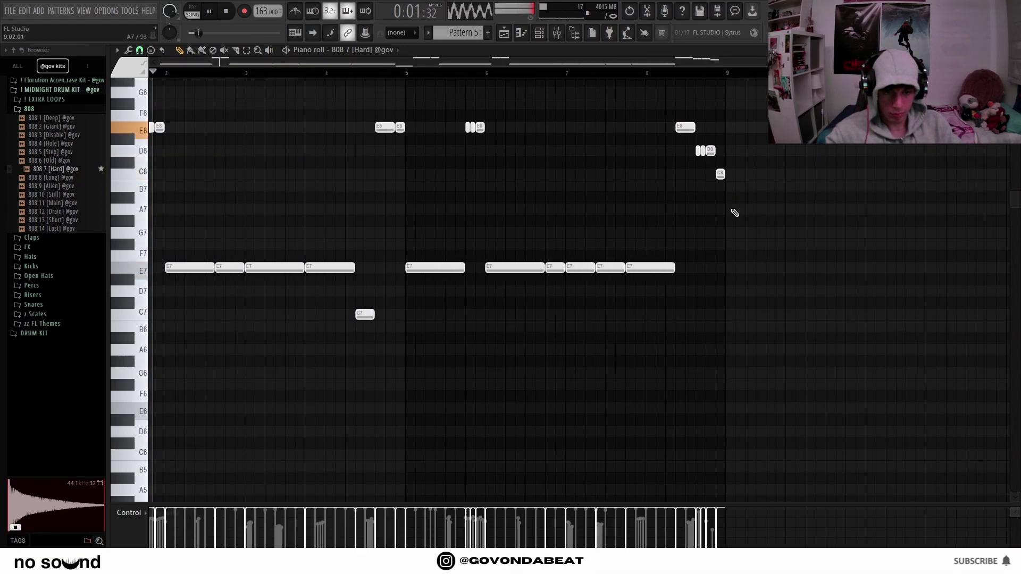
Step: Transpose the whole 808 7 [Hard] line down two octaves
key("ctrl+Down")
key("ctrl+Down")
scroll(687, 226, "down", 2)
scroll(431, 187, "down", 3)
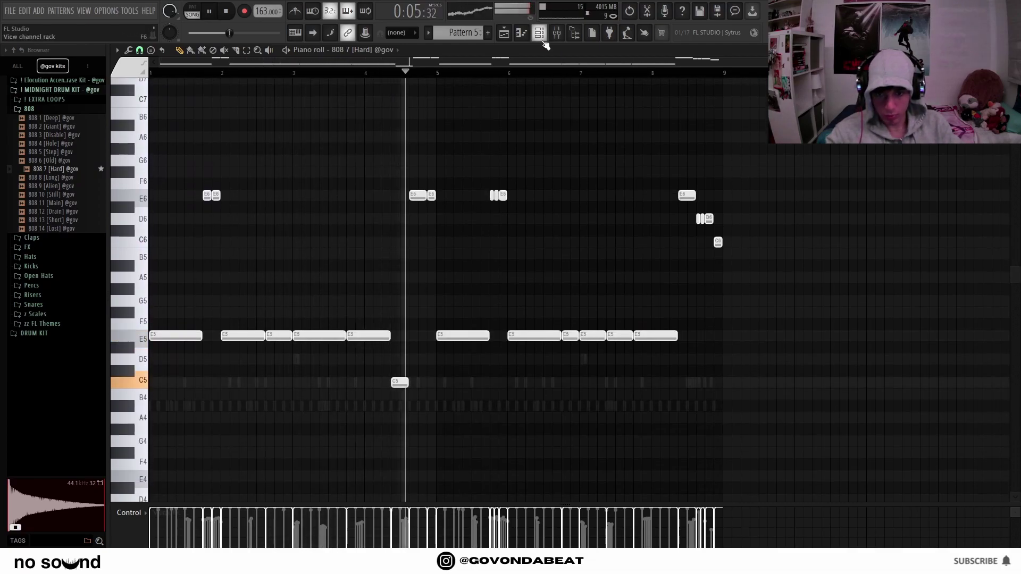
Step: Duplicate all clips of the eight-bar loop in the playlist until the arrangement fills 48 bars
left_click(521, 33)
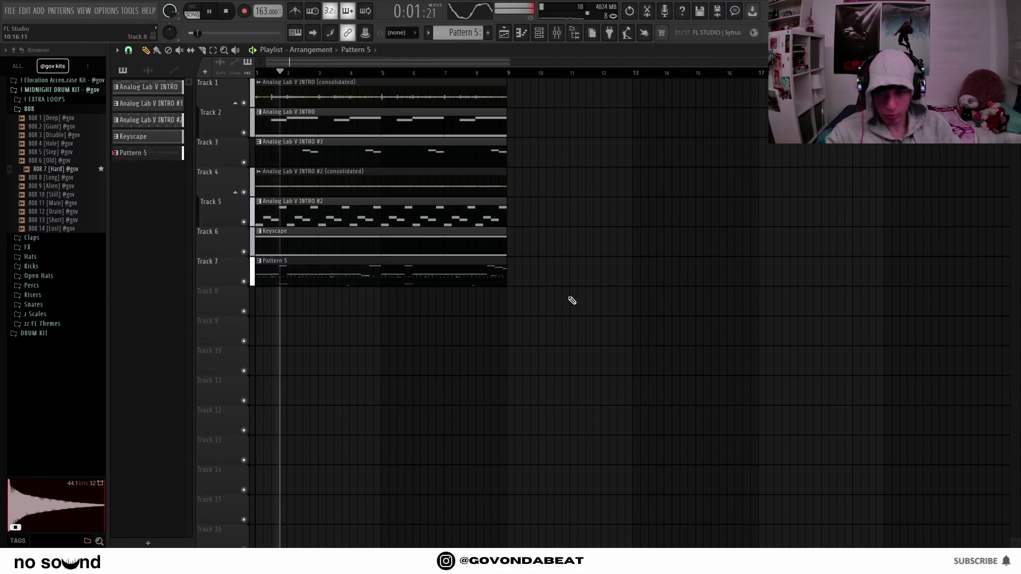
left_click_drag(557, 296, 242, 99)
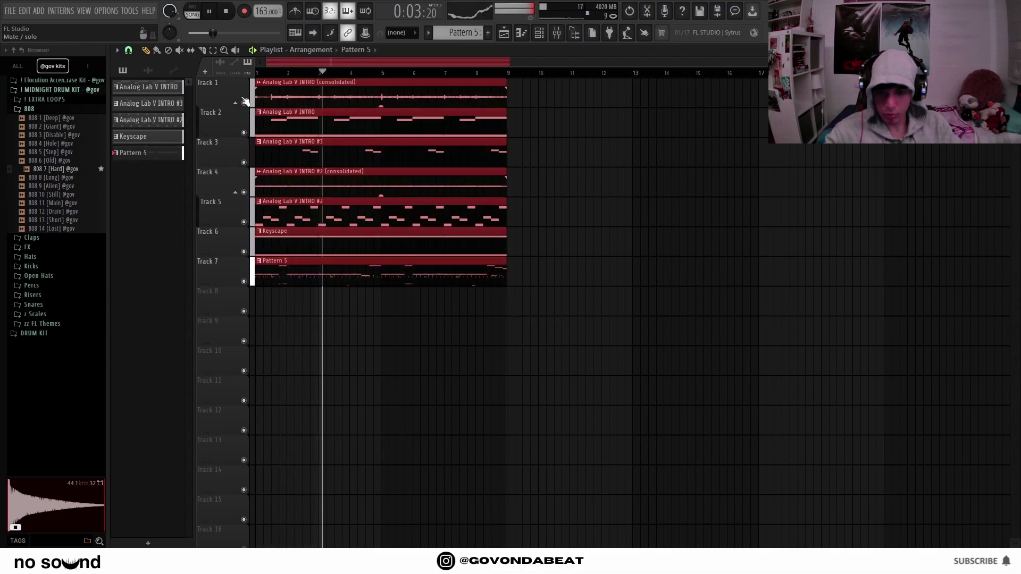
key("ctrl+b")
key("ctrl+b")
scroll(592, 348, "down", 2)
key("ctrl+b")
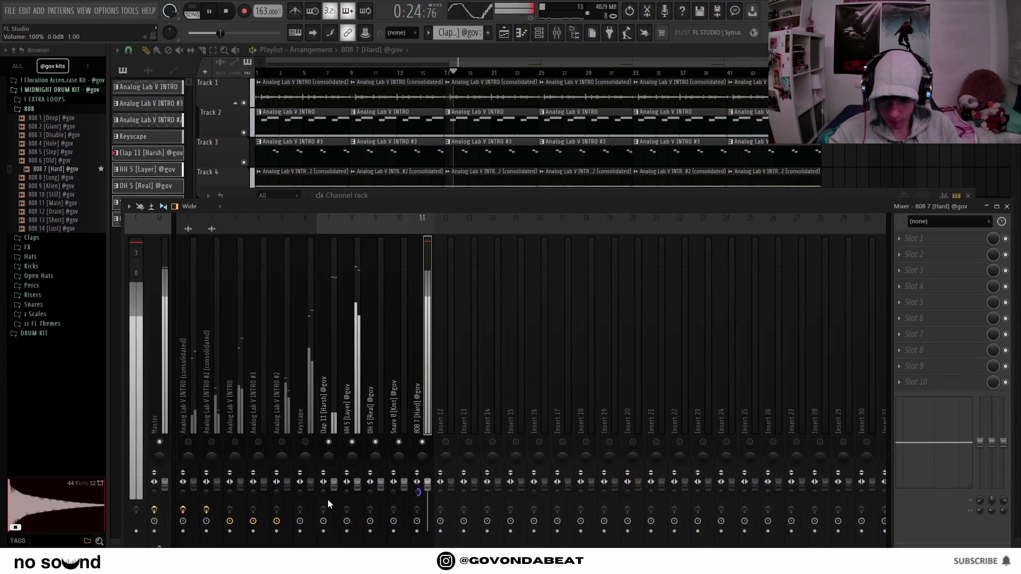
Step: Balance the drums in the mixer by raising Clap 11 [Harsh], lowering Snare 8 [Kmt] and OH 5 [Real], and panning the hats and snare
left_click_drag(334, 484, 334, 472)
left_click(363, 464)
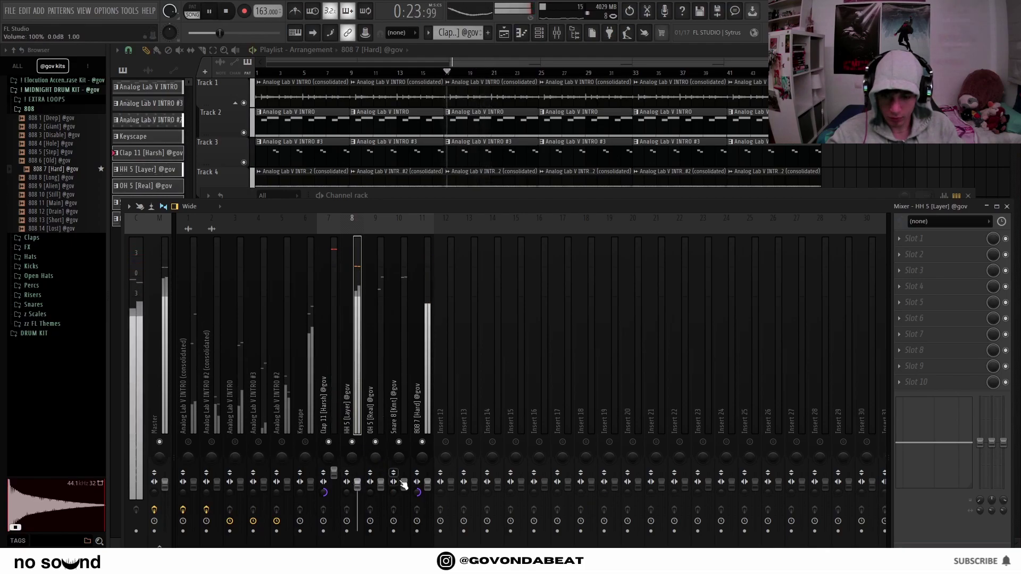
key("space")
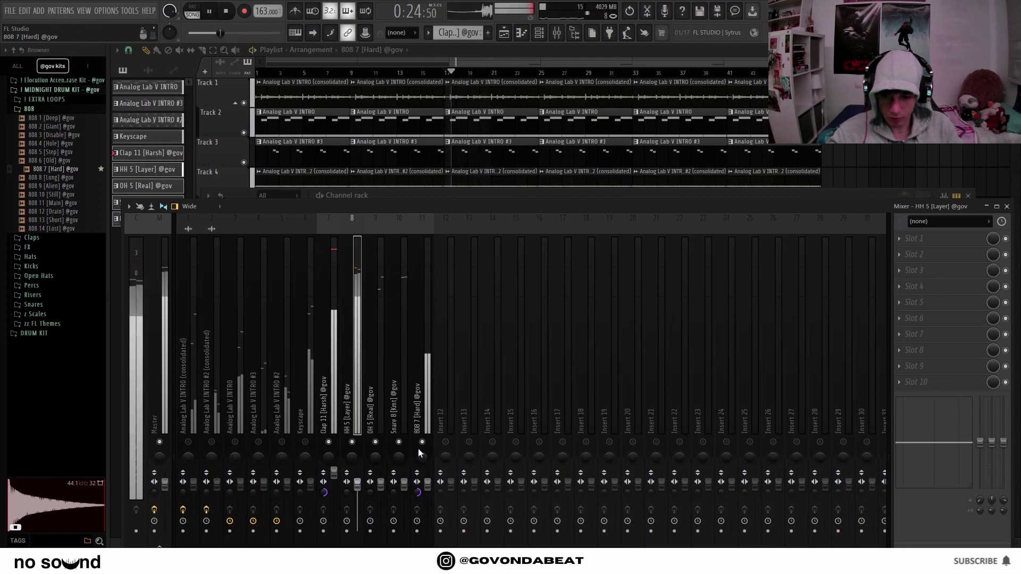
left_click_drag(406, 488, 380, 491)
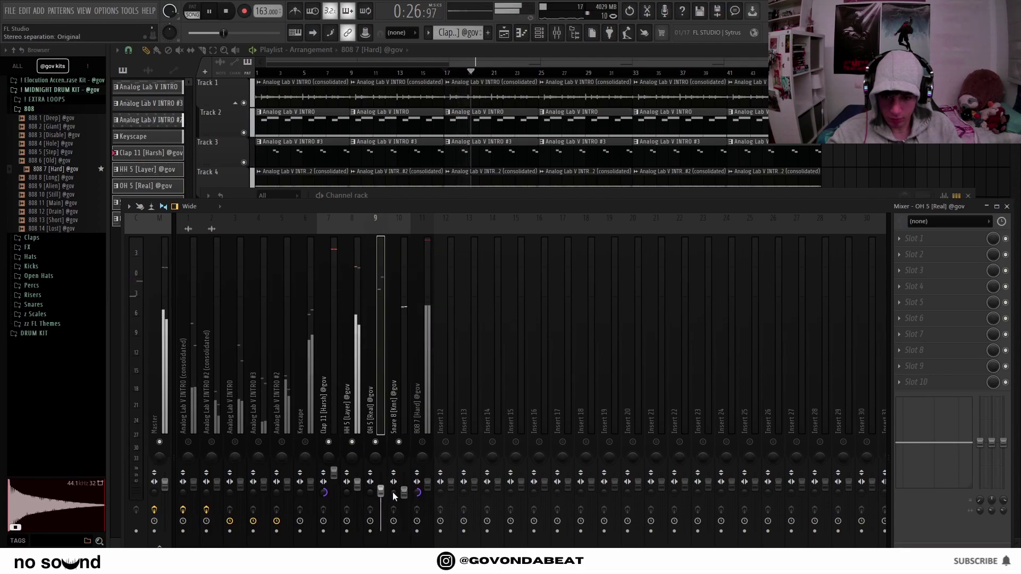
left_click_drag(343, 461, 399, 462)
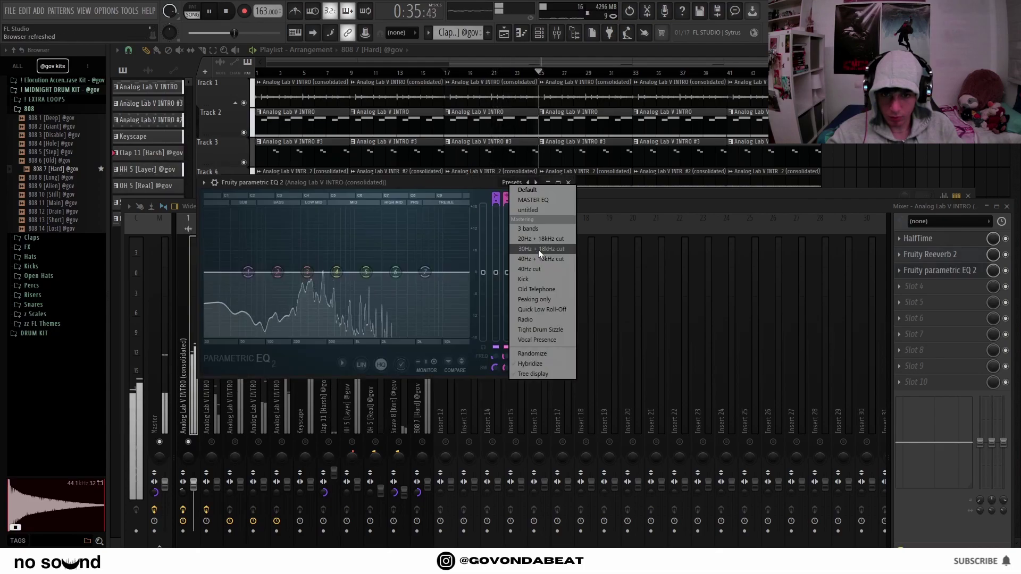
Step: Apply the 20Hz + 18kHz cut EQ preset to Analog Lab V INTRO (consolidated), then raise its low cut and lower its high cut
left_click(538, 250)
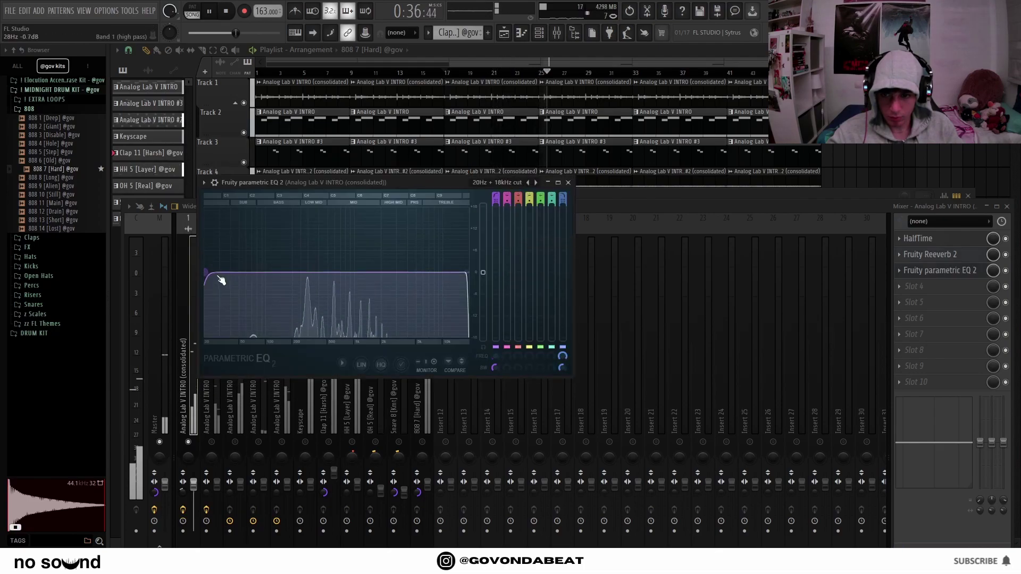
left_click_drag(219, 278, 303, 273)
left_click_drag(467, 272, 426, 272)
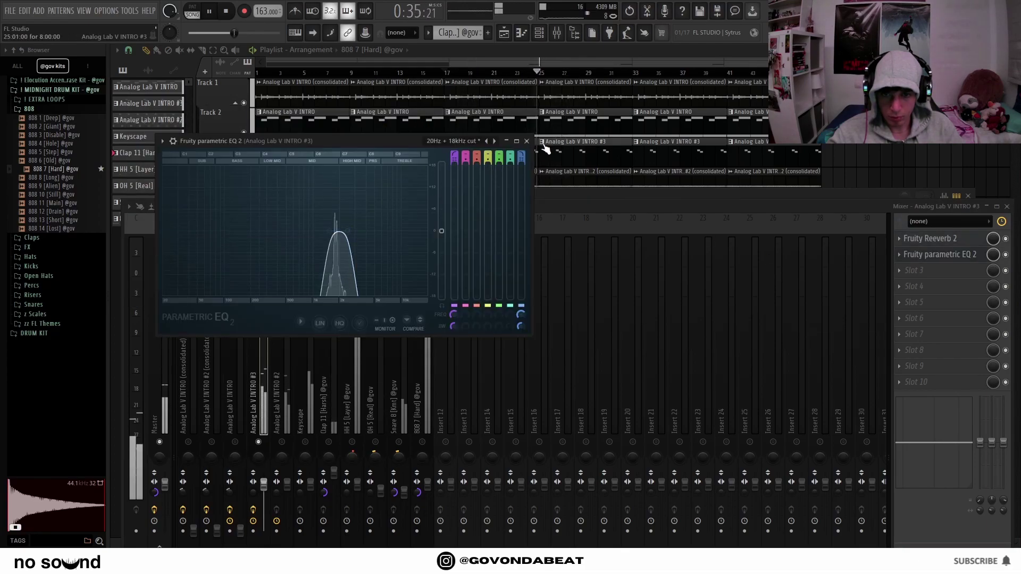
Step: Load Fruity Reeverb 2 and Fruity parametric EQ 2 on the Analog Lab V INTRO #2 mixer track
left_click(527, 141)
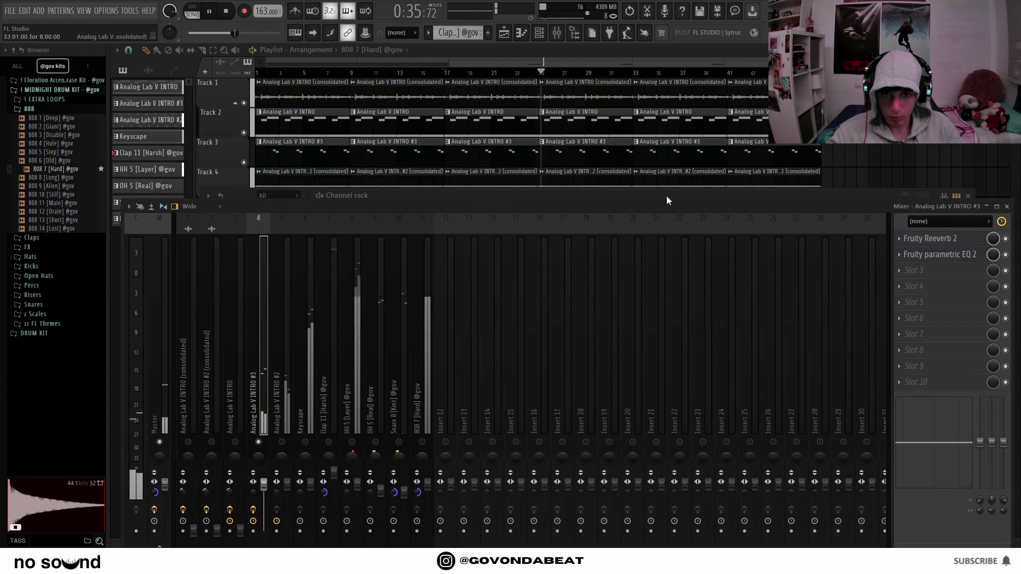
left_click(915, 271)
left_click(835, 319)
mouse_move(338, 244)
left_mouse_down()
mouse_move(347, 250)
mouse_move(349, 182)
mouse_move(347, 255)
left_mouse_up()
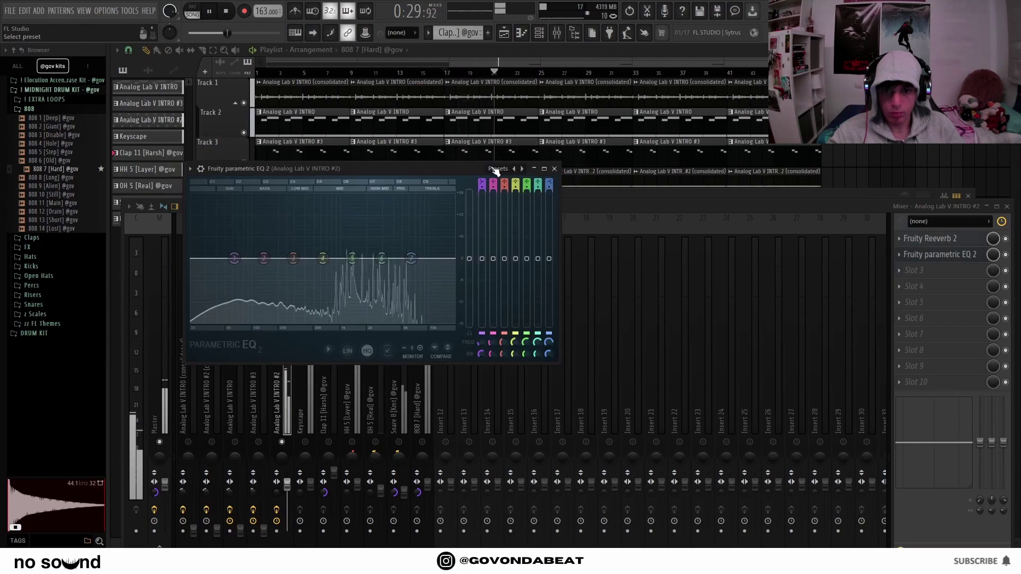
Step: Apply the 20Hz + 18kHz cut preset to the INTRO #2 EQ, raise the low cut to about 987 Hz and lower the high cut
left_click(490, 169)
left_click(509, 224)
left_click_drag(192, 259, 337, 258)
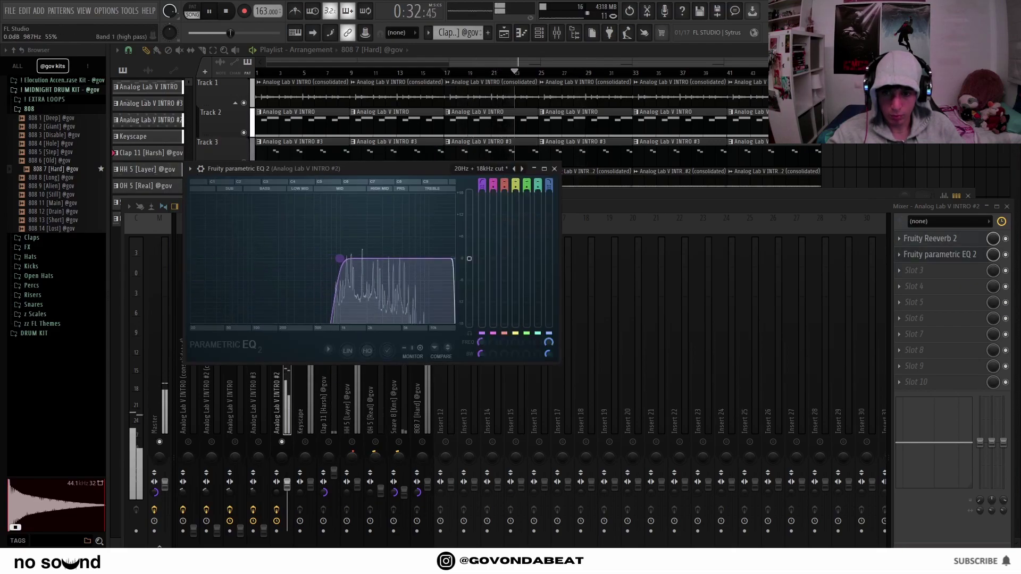
left_click_drag(454, 259, 421, 258)
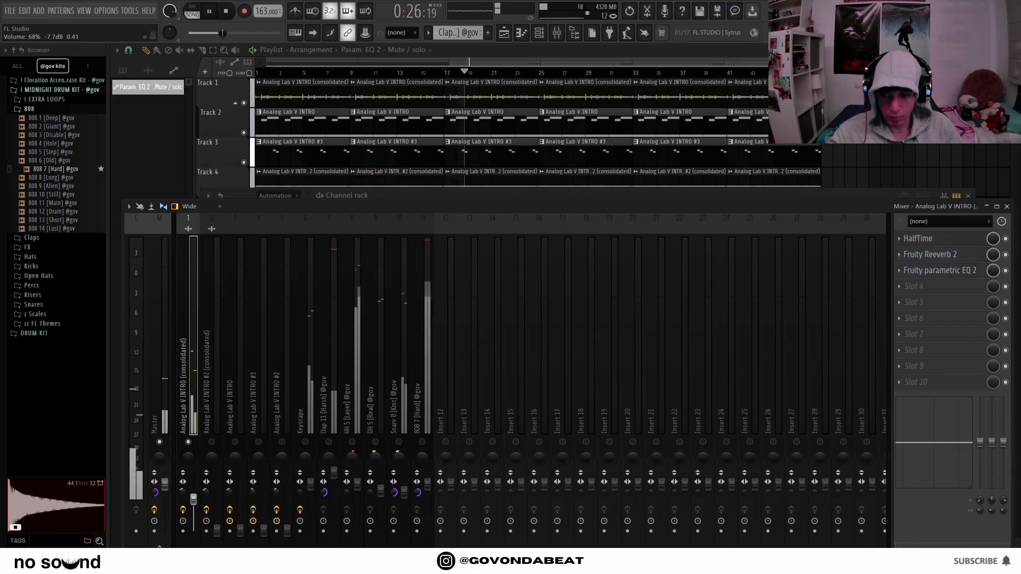
Step: Set Analog Lab V INTRO #2 (consolidated) to about 48% volume, then unmute Analog Lab V INTRO and lower its level
left_click_drag(217, 529, 217, 516)
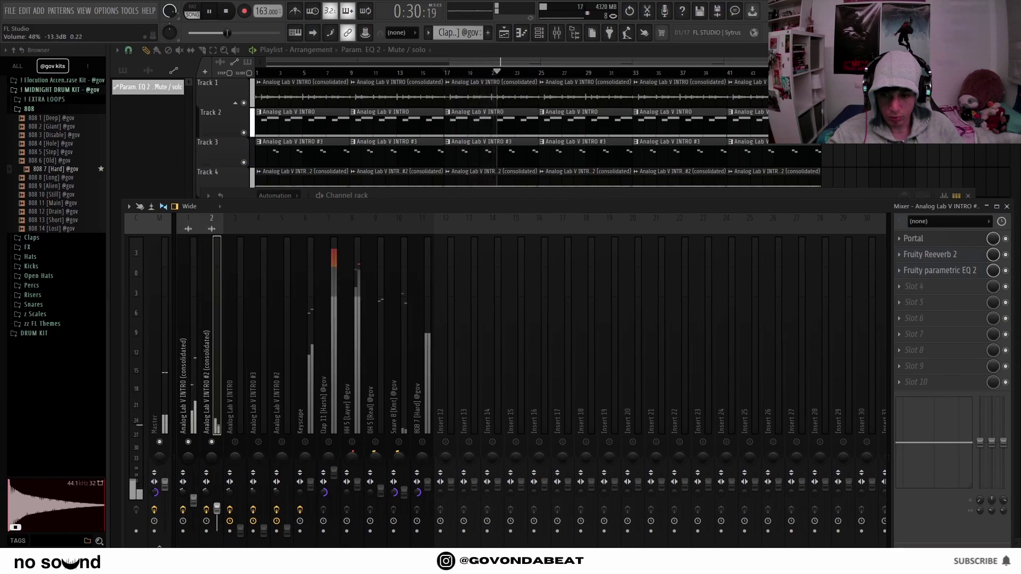
left_click(237, 444)
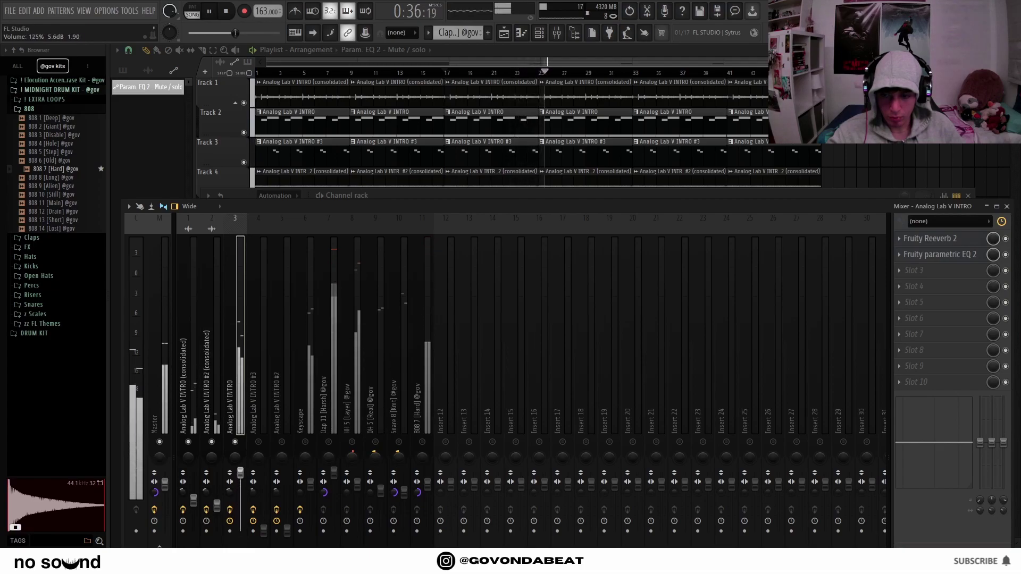
left_click_drag(240, 476, 241, 497)
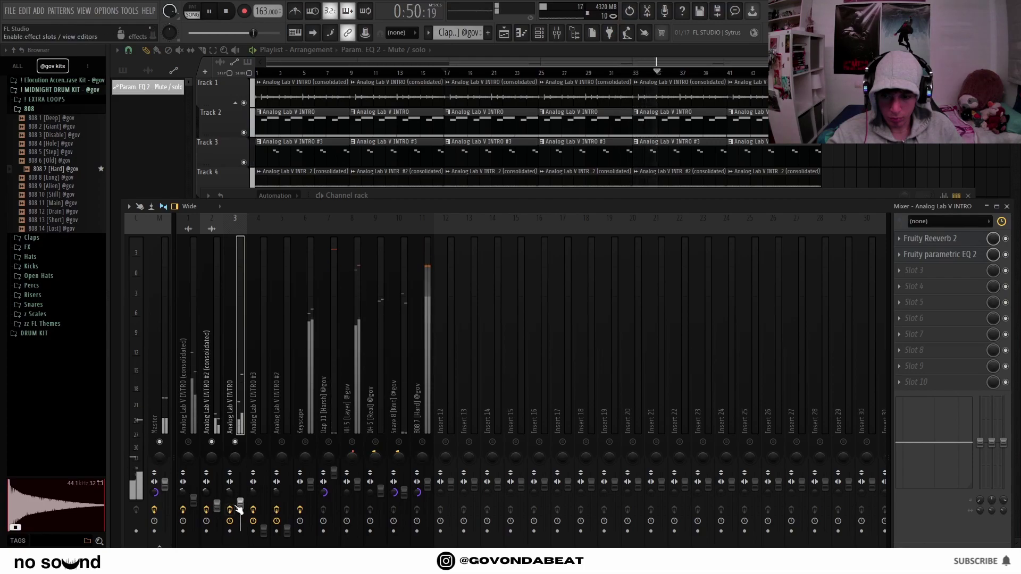
Step: Unmute Analog Lab V INTRO #3, INTRO #2 and Keyscape, balancing INTRO #2 at about 78% volume and Keyscape at about 76%
left_click(261, 442)
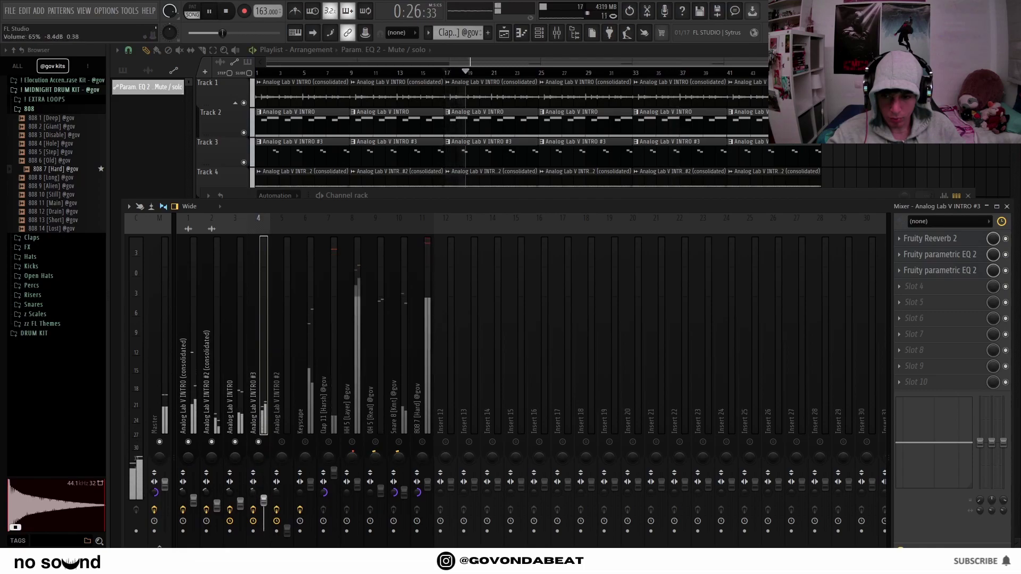
left_click(283, 443)
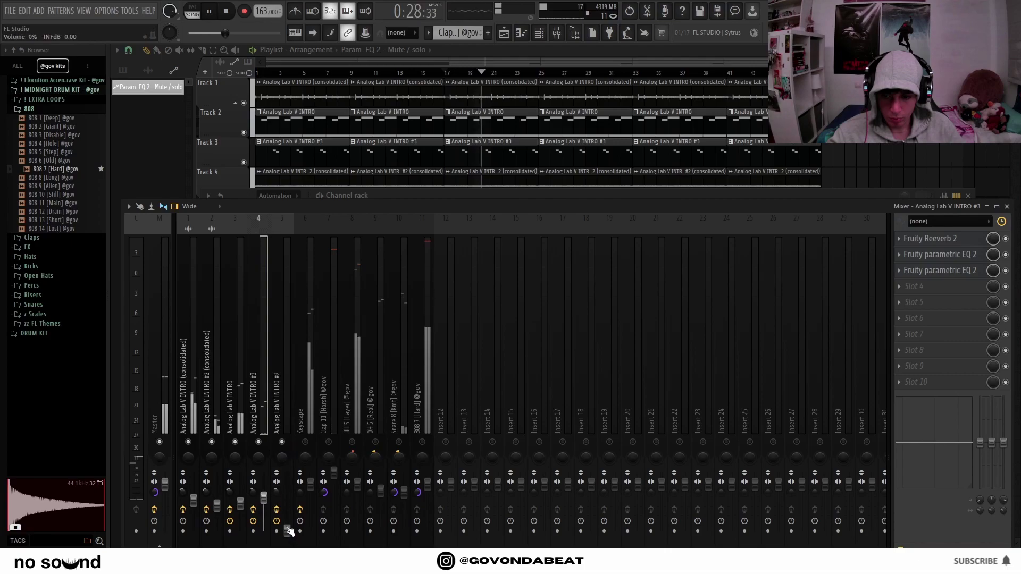
left_click(288, 530)
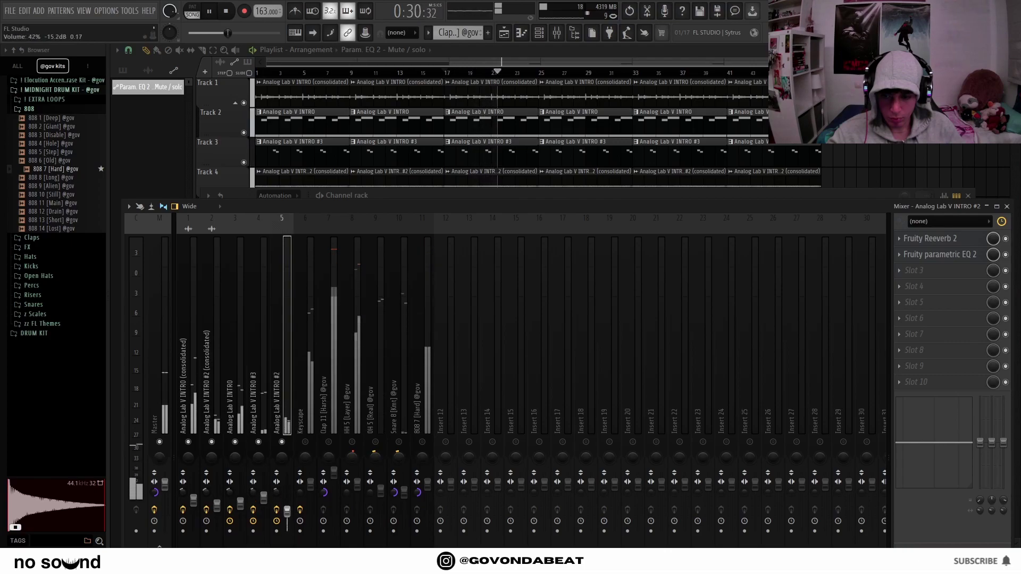
left_click_drag(287, 485, 287, 495)
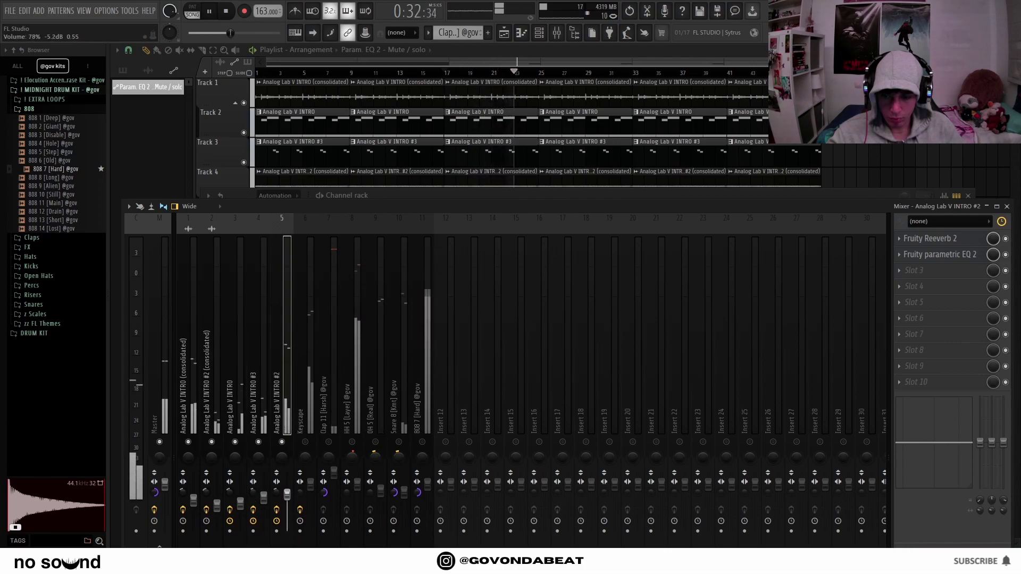
left_click(305, 442)
left_click(310, 485)
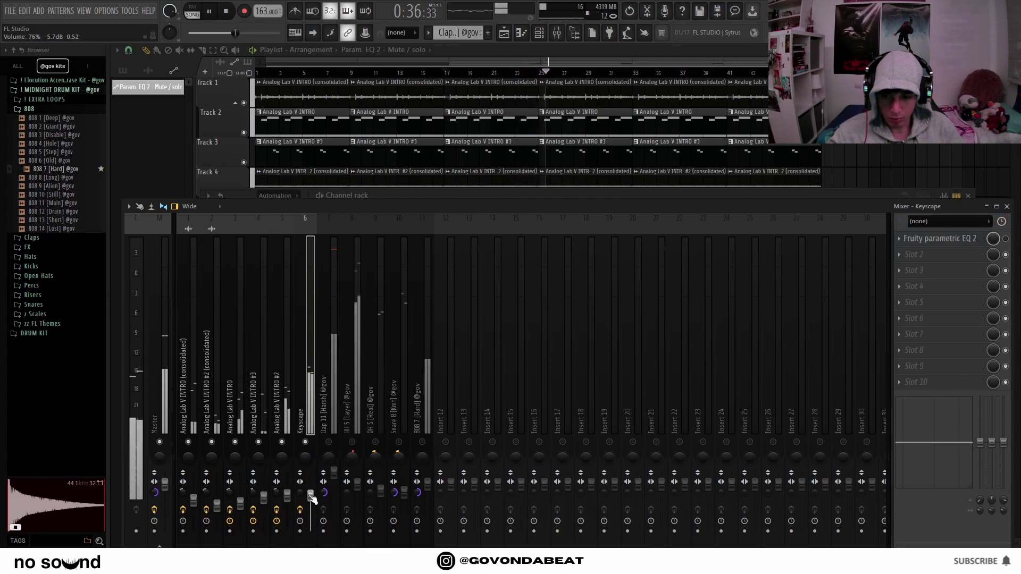
Step: Stop the song, clear the Analog Lab V clips on playlist tracks 2 to 5 from the first eight bars, and audition the intro
key("space")
key("F9")
right_click(287, 178)
right_click(290, 149)
right_click(295, 119)
right_click(299, 98)
left_click(297, 101)
right_click(296, 208)
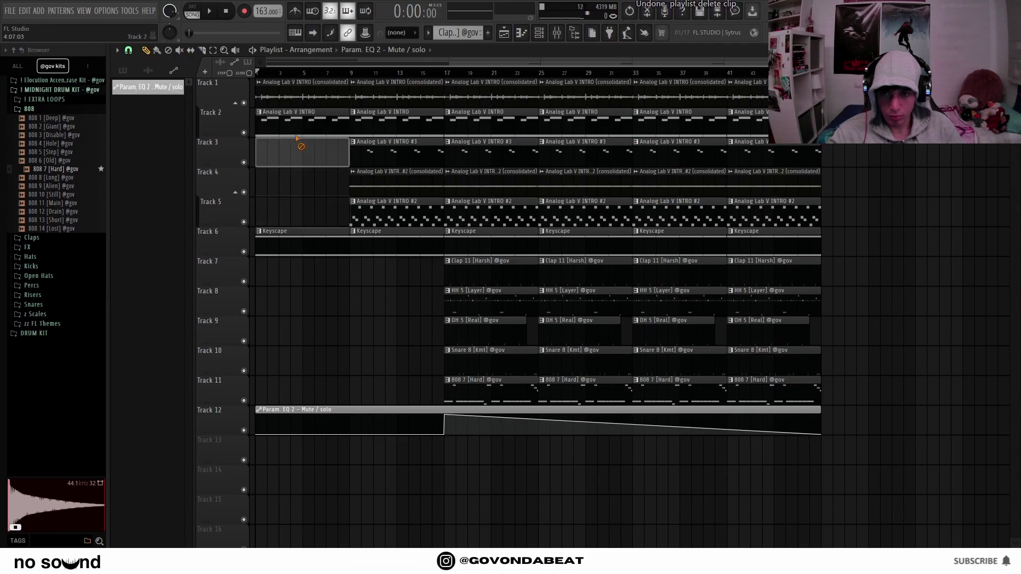
key("space")
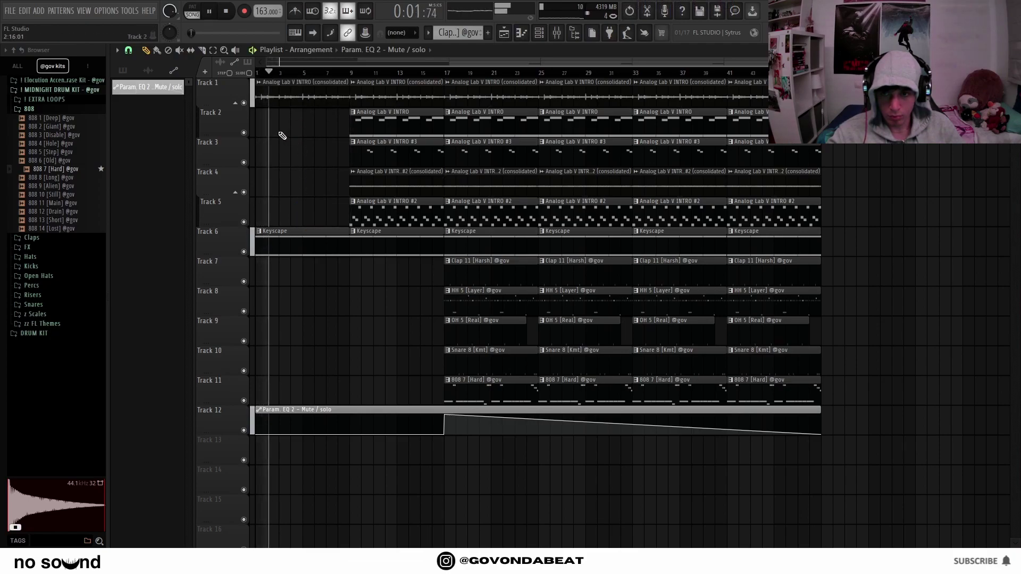
Step: Remove the track 1 clip from the first eight bars, restore INTRO #2 on track 5, and replay the intro
left_click_drag(348, 152, 255, 153)
key("space")
key("space")
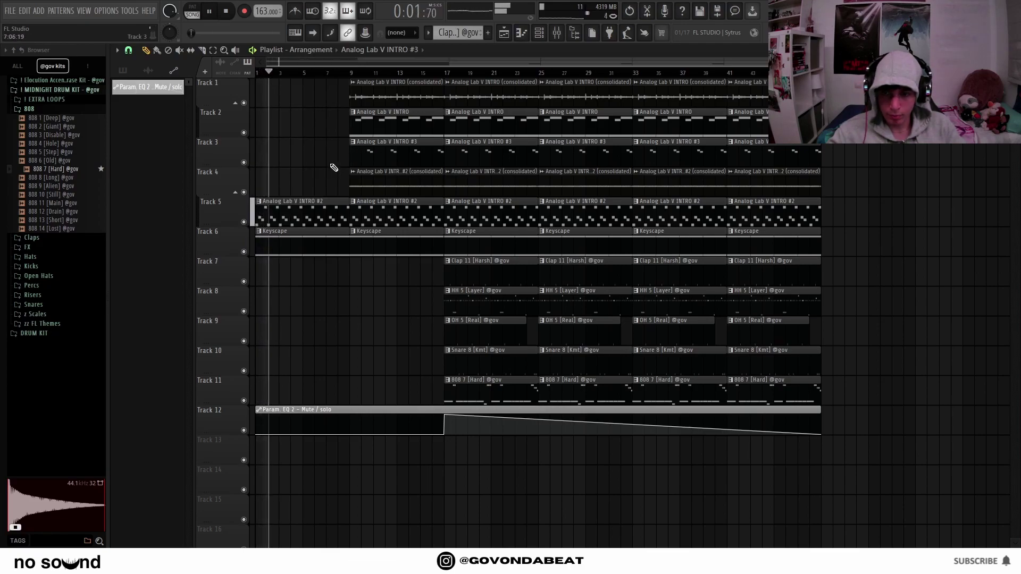
Step: Delete the clips on tracks 2 to 4 in bars 9–16 and thin out the melodies on tracks 1 to 4 across bars 17–40
mouse_move(323, 190)
left_mouse_down()
mouse_move(389, 162)
mouse_move(387, 118)
left_mouse_up()
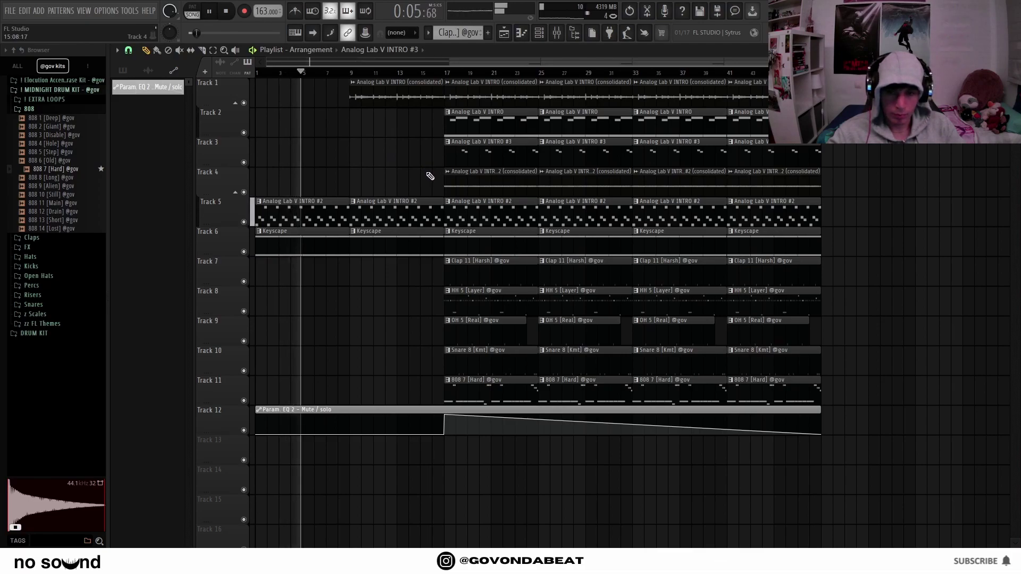
mouse_move(429, 161)
left_mouse_down()
mouse_move(481, 153)
mouse_move(481, 127)
mouse_move(555, 123)
left_mouse_up()
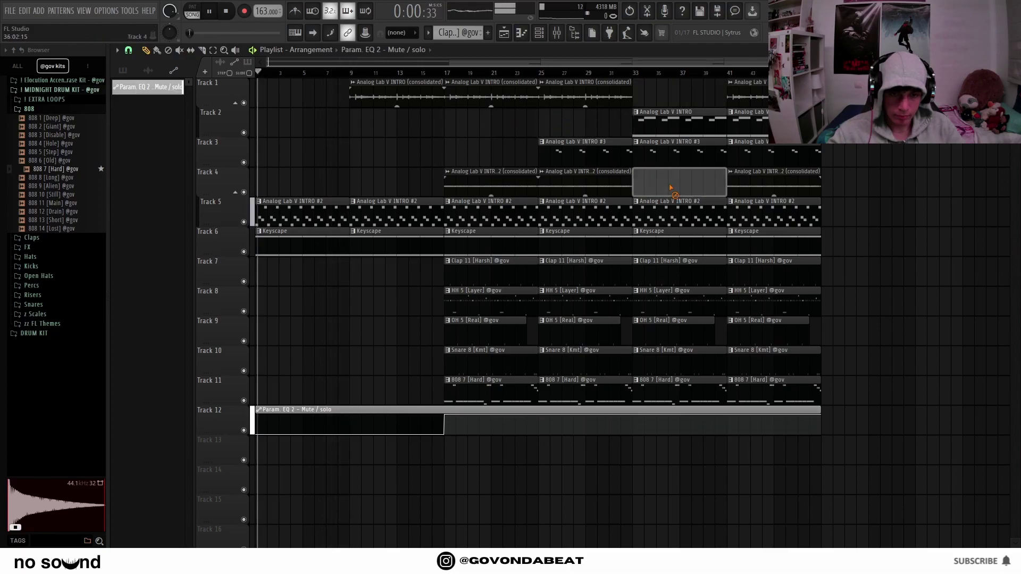
right_click(674, 181)
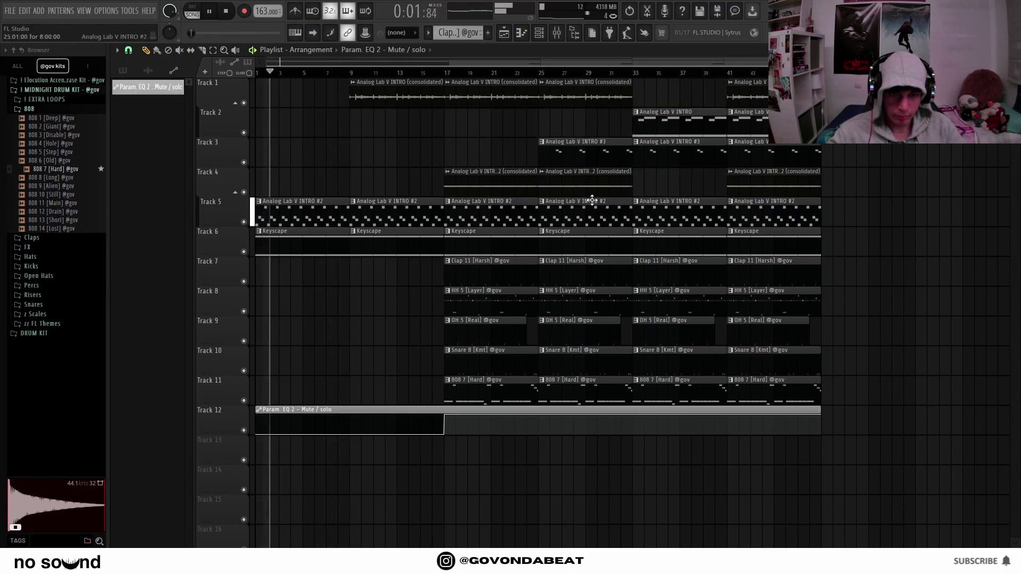
Step: Delete the INTRO #2 clips in bars 17–32, the INTRO clip at bar 33, and the consolidated clips on tracks 1 and 4 at bar 41
right_click(574, 223)
right_click(519, 222)
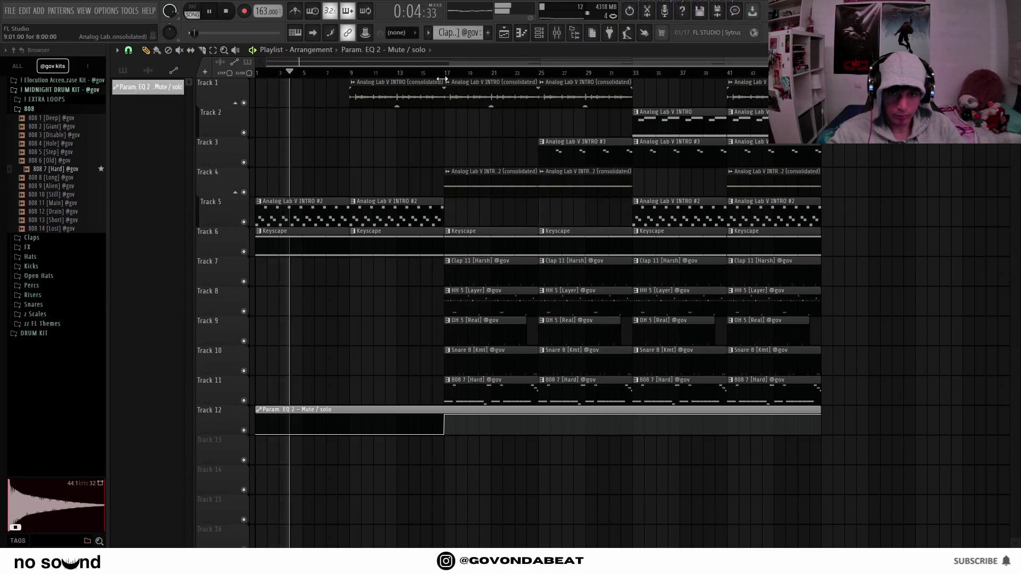
right_click(649, 123)
right_click(736, 95)
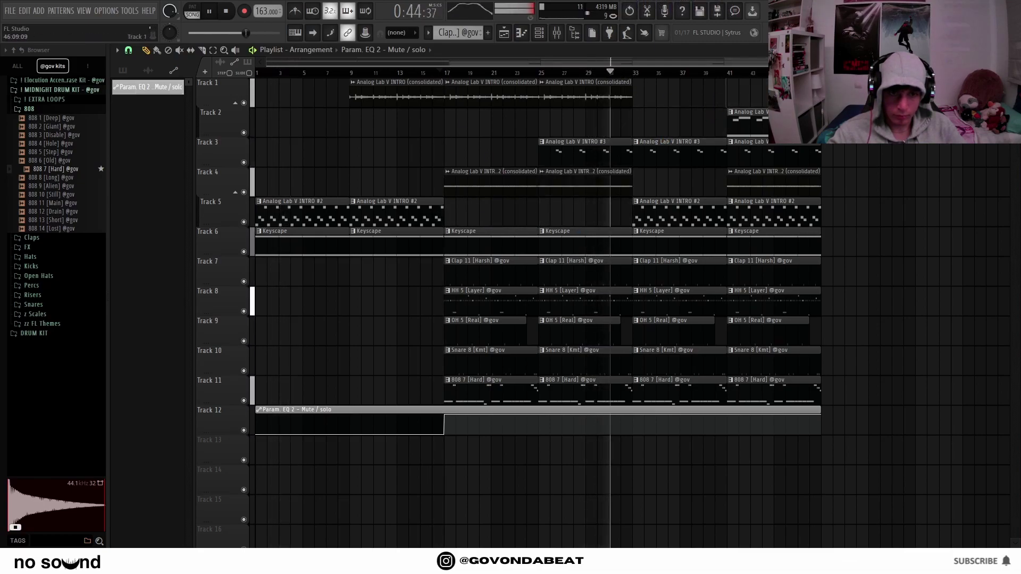
right_click(819, 185)
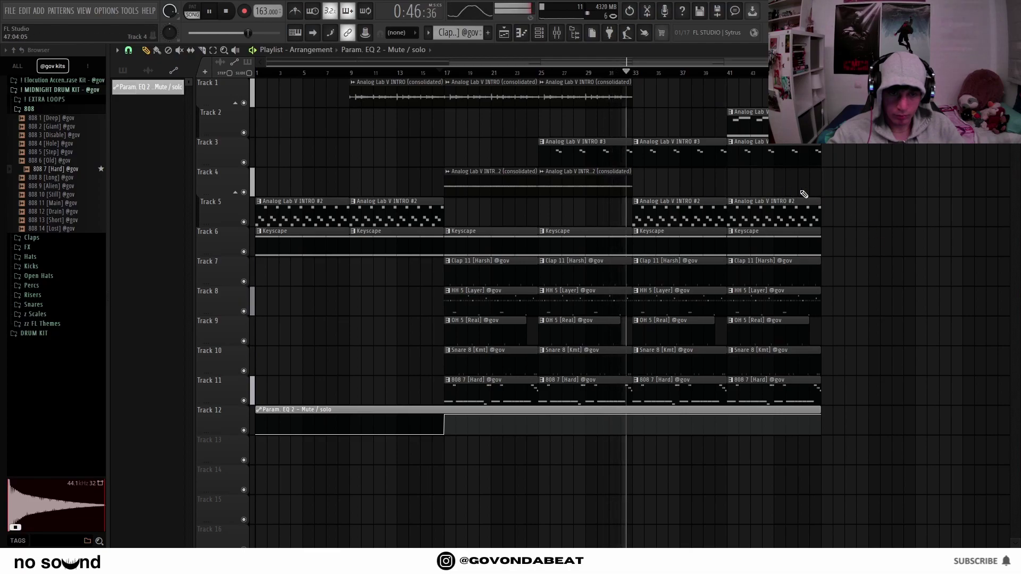
Step: Copy the bars 17–48 section to bar 57, leaving an eight-bar break of Keyscape and Analog Lab V INTRO (consolidated) before it
scroll(741, 390, "down", 2)
left_click_drag(740, 404, 447, 81)
key("ctrl+b")
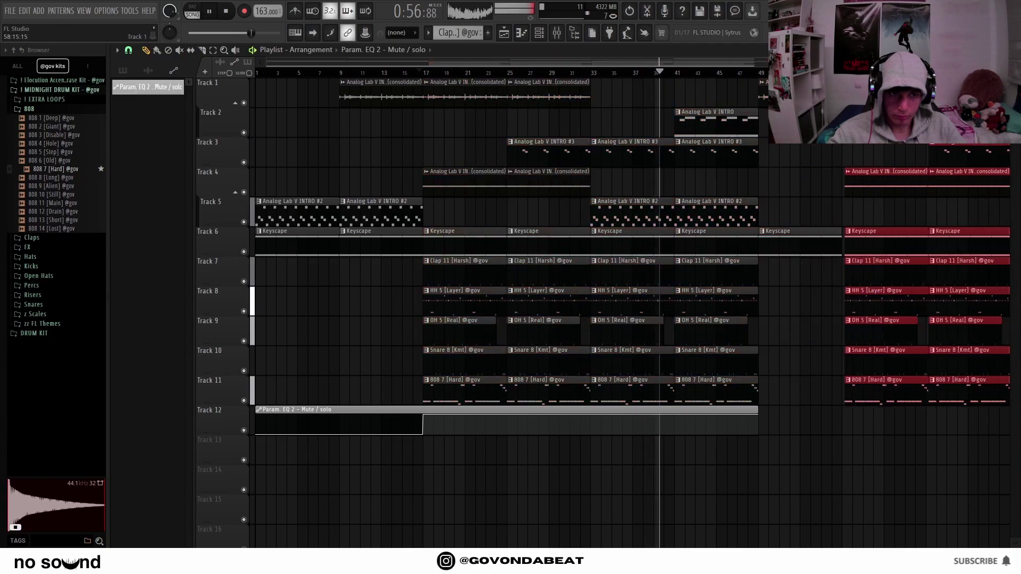
scroll(676, 237, "up", 3)
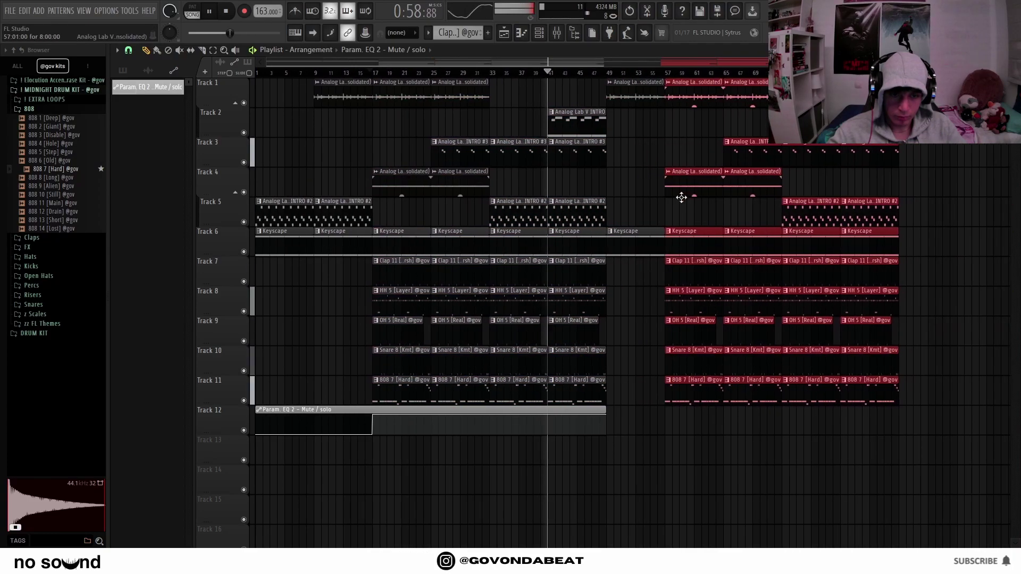
scroll(676, 238, "down", 2)
Step: Place an Analog Lab V INTRO clip on track 2 at bar 65 in the second drum section
left_click(600, 242)
scroll(659, 221, "down", 1)
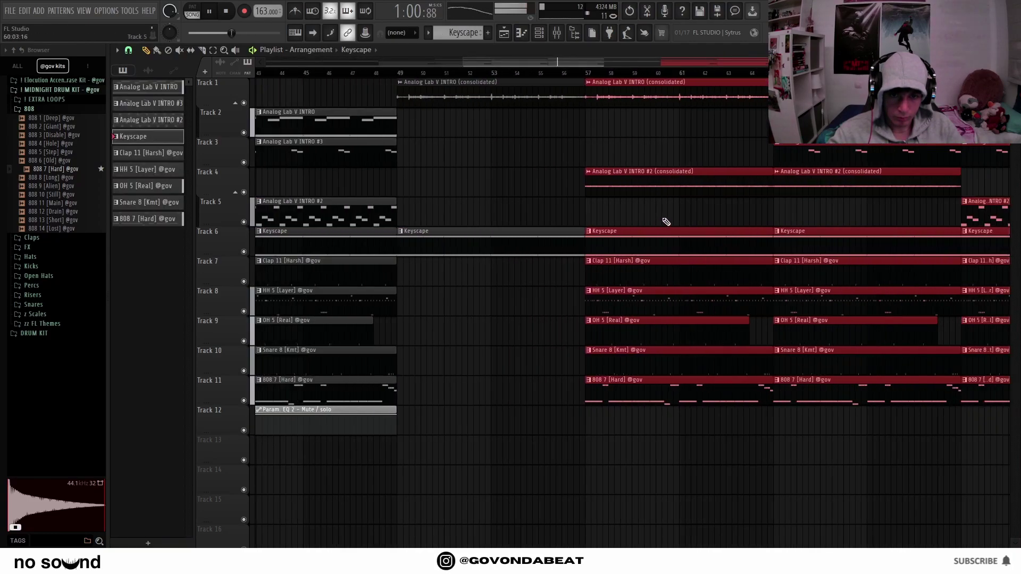
left_click(704, 221)
scroll(703, 221, "down", 2)
key("F9")
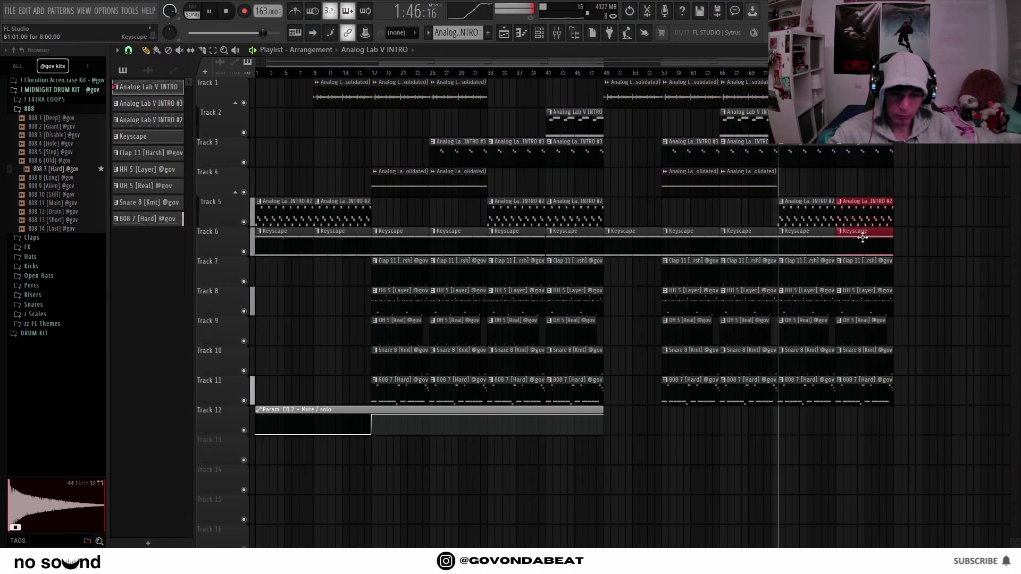
Step: Repeat the INTRO #2 and Keyscape clips at bar 89, then copy the bars 17–32 section to bar 97
key("ctrl+b")
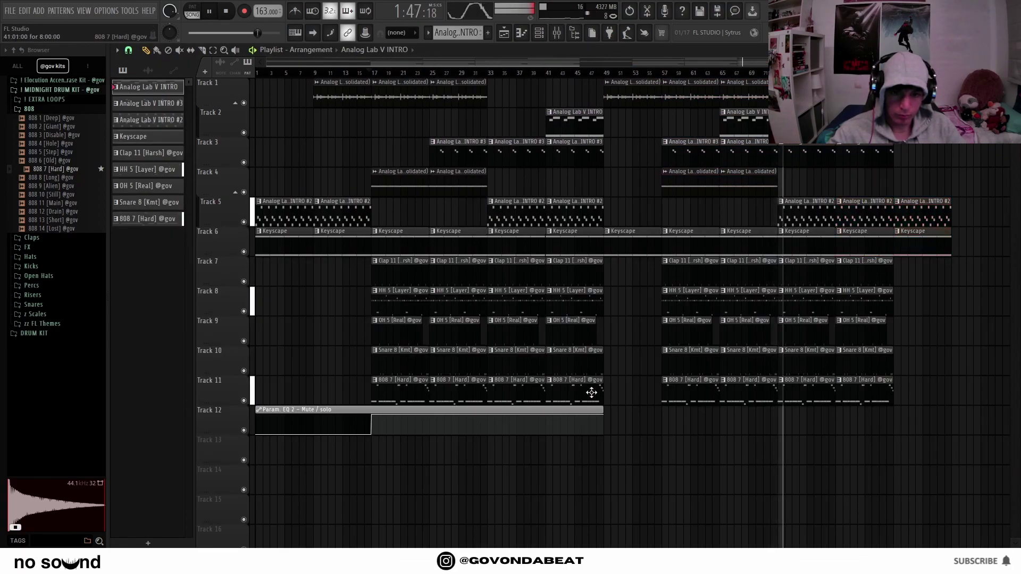
left_click_drag(459, 402, 976, 95)
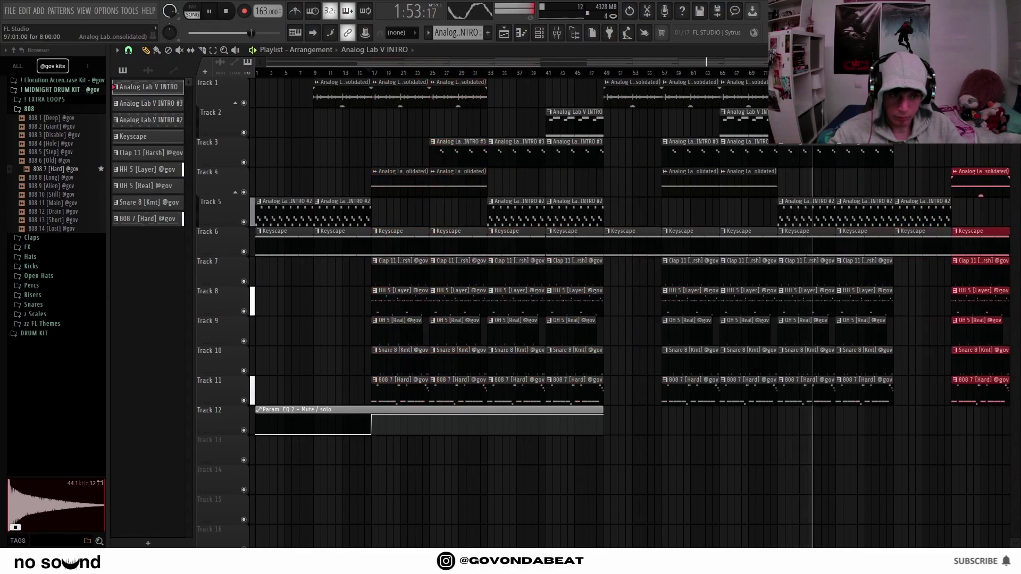
scroll(813, 212, "down", 2)
Step: Build the outro from bar 113 with copies of the INTRO #2, Keyscape and INTRO #2 (consolidated) clips
left_click_drag(804, 199, 793, 247)
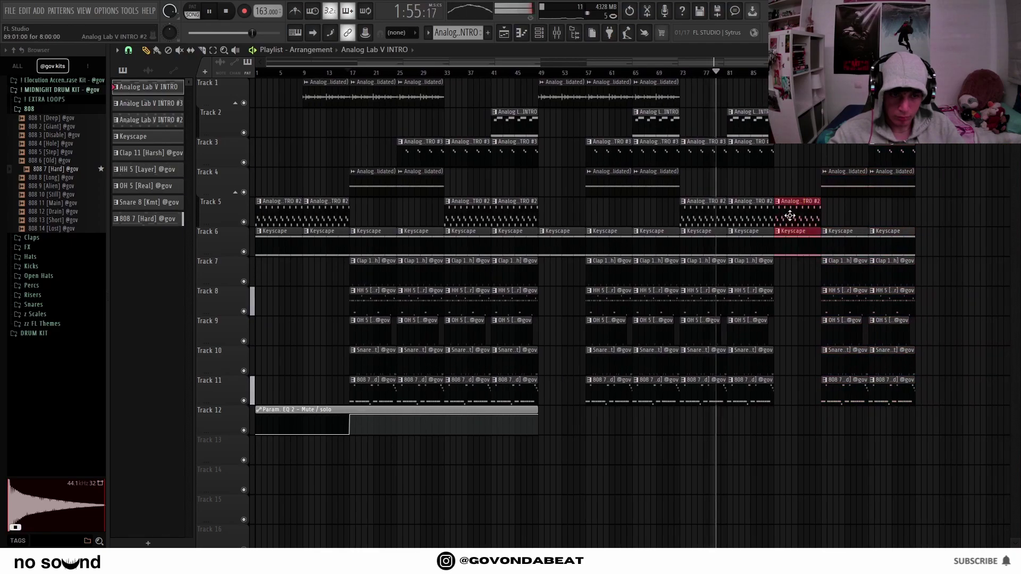
left_click_drag(909, 211, 934, 209)
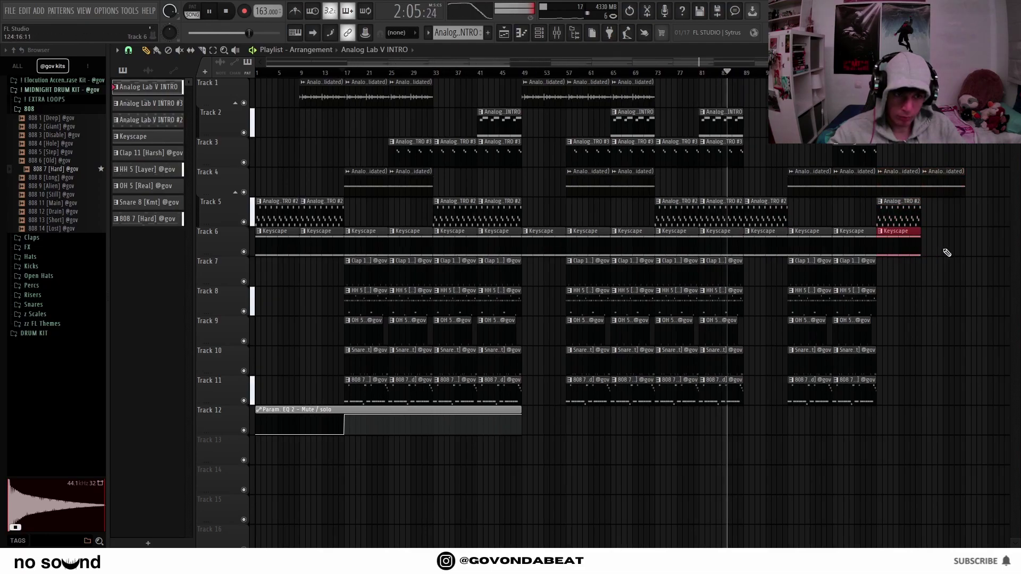
key("ctrl+b")
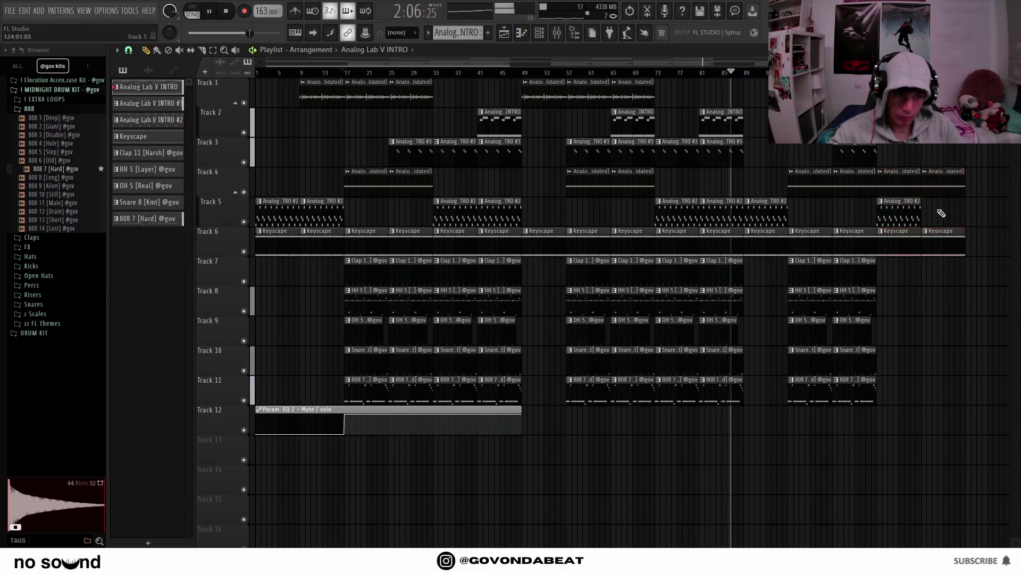
key("ctrl+b")
key("ctrl+b")
scroll(957, 298, "down", 2)
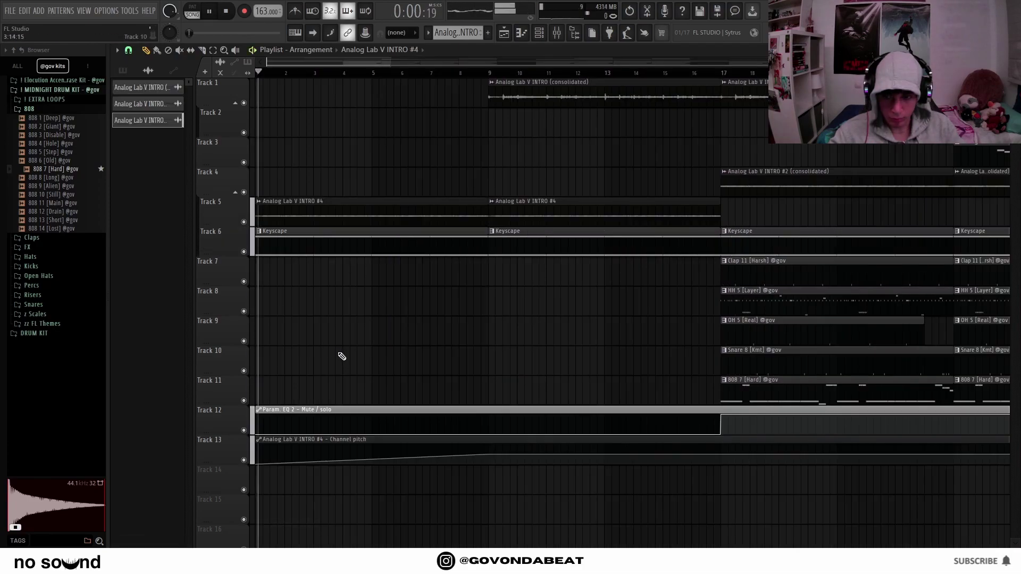
Step: Create a tempo automation clip that ramps up from about 81 BPM over the first eight bars, and play the intro
scroll(213, 334, "up", 5)
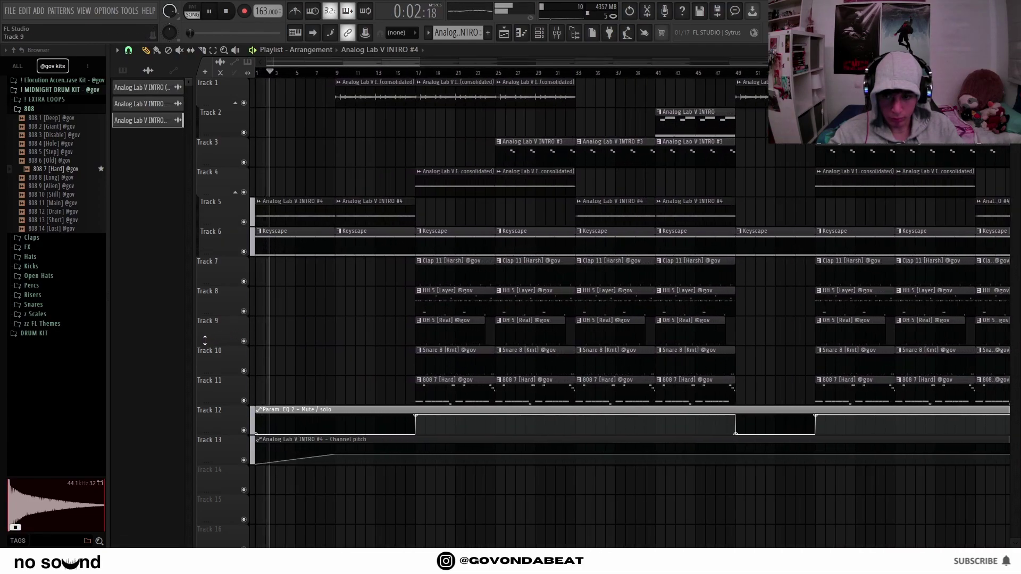
key("space")
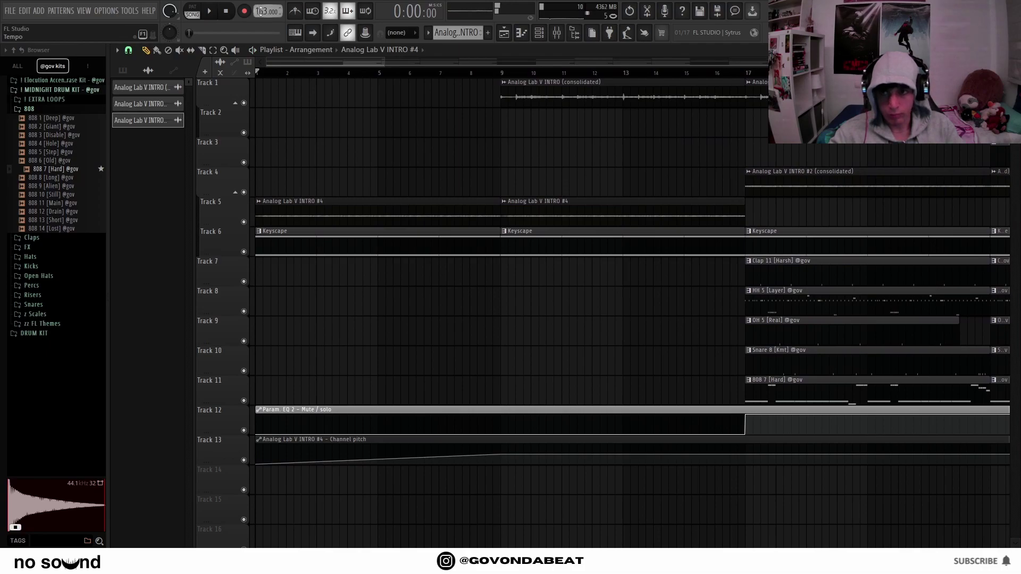
right_click(262, 15)
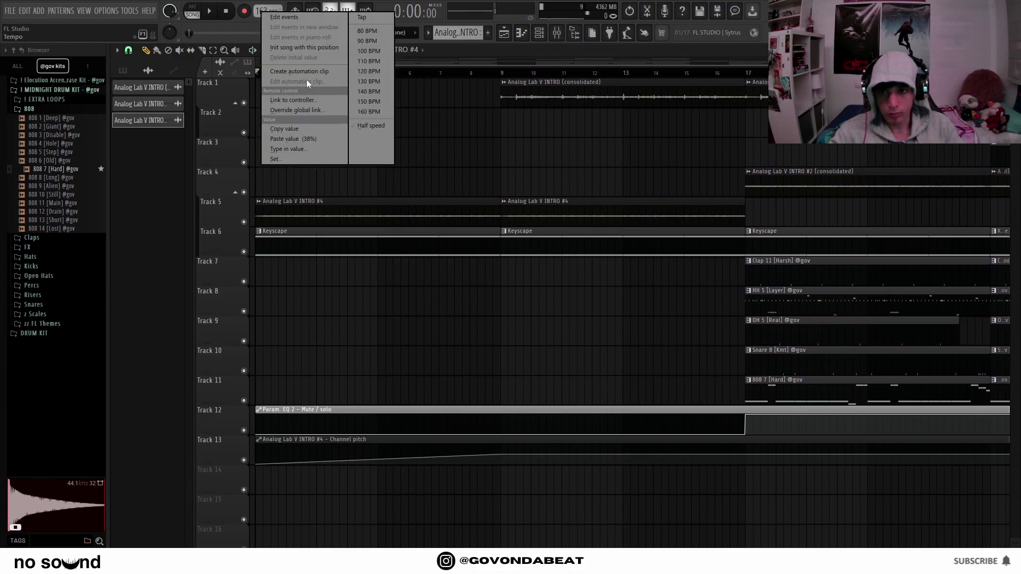
left_click(301, 72)
key("space")
scroll(269, 349, "down", 4)
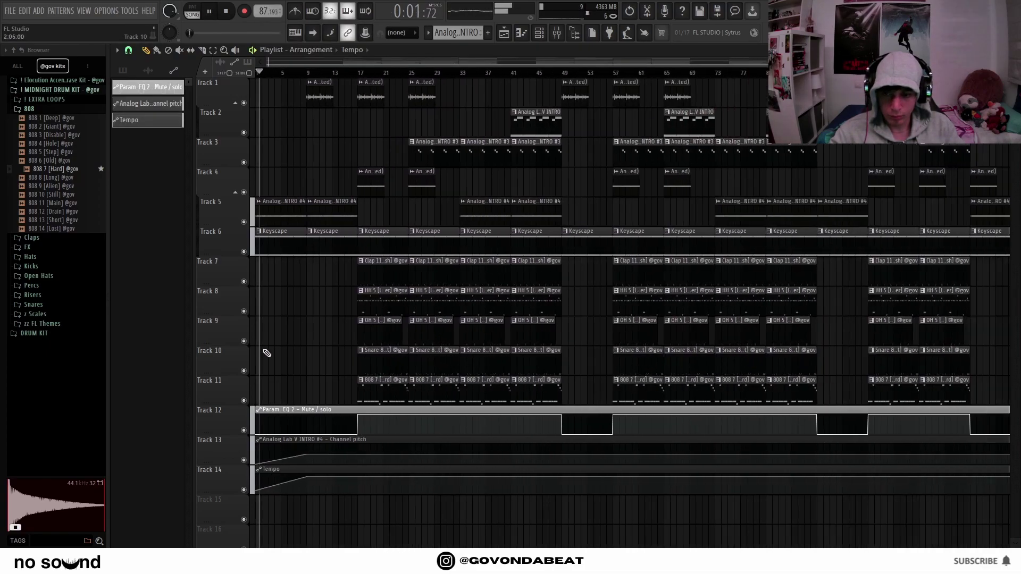
Step: Shorten the tempo and INTRO #4 channel pitch ramps so both end at bar 5, and audition the intro
scroll(219, 368, "up", 3)
scroll(219, 368, "up", 2)
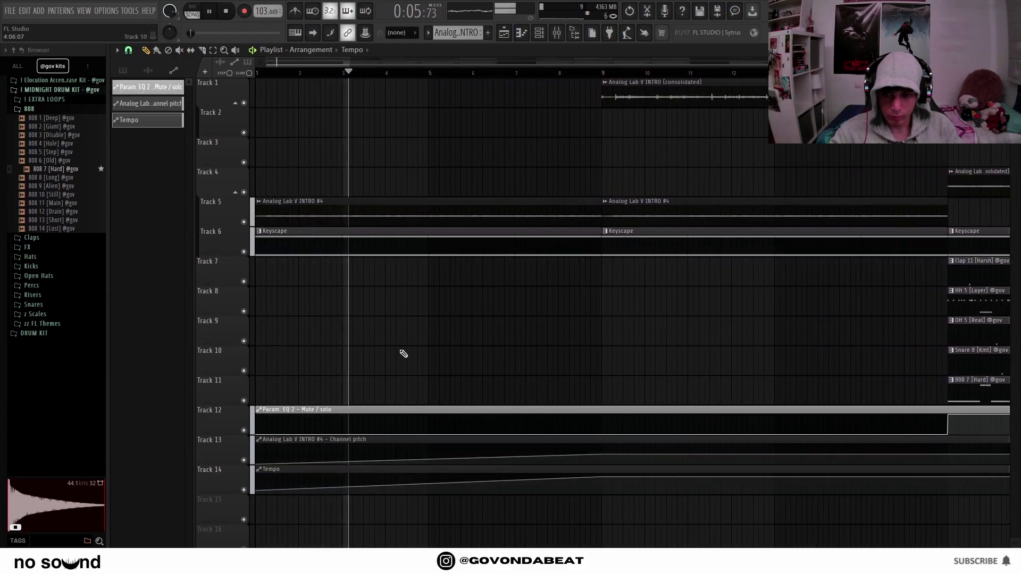
scroll(367, 348, "down", 4)
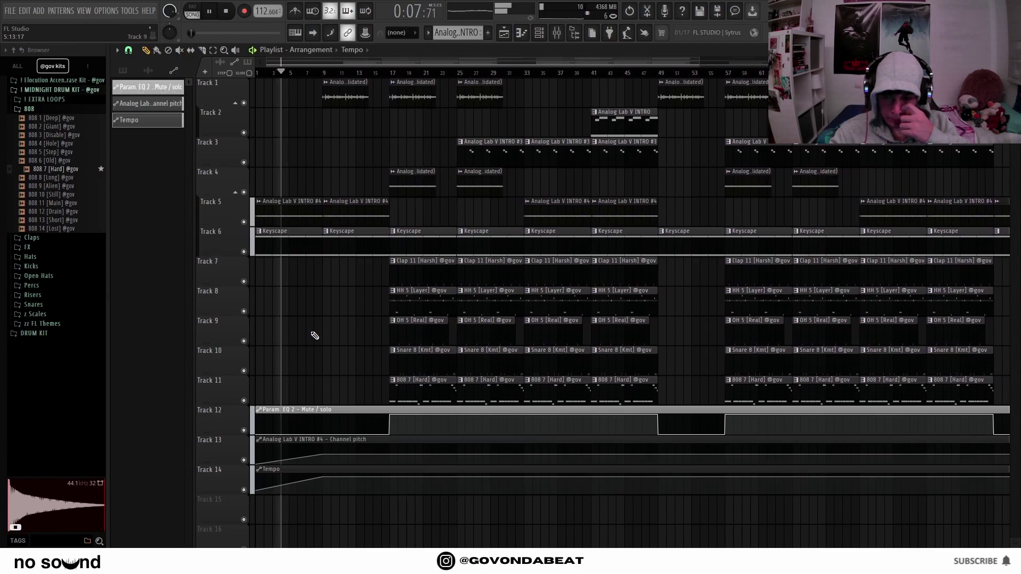
key("space")
scroll(269, 335, "up", 4)
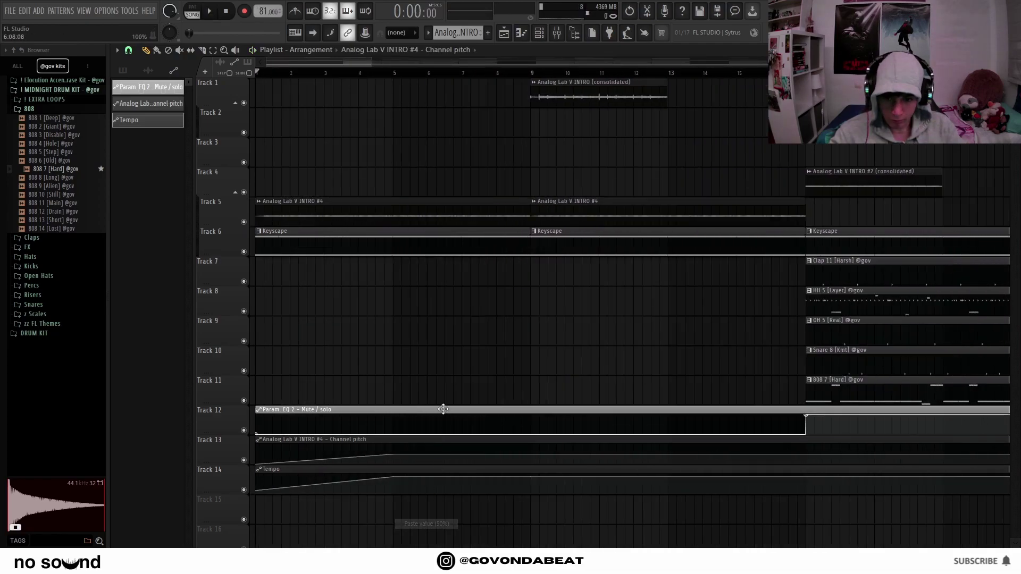
key("space")
scroll(394, 462, "up", 4)
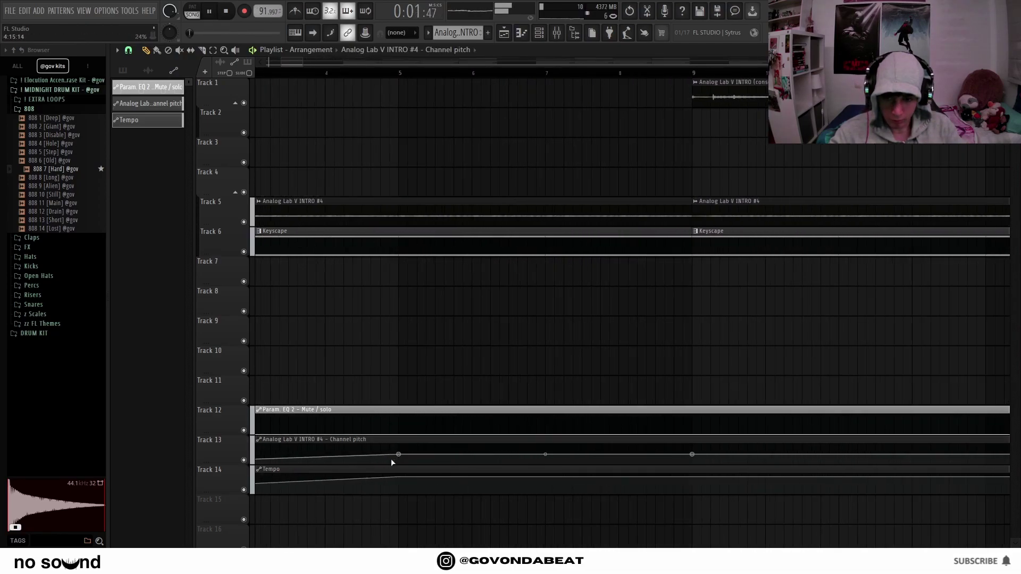
Step: Check the channel settings of the INTRO #4 audio clip while the intro plays, and close them
scroll(337, 369, "down", 6)
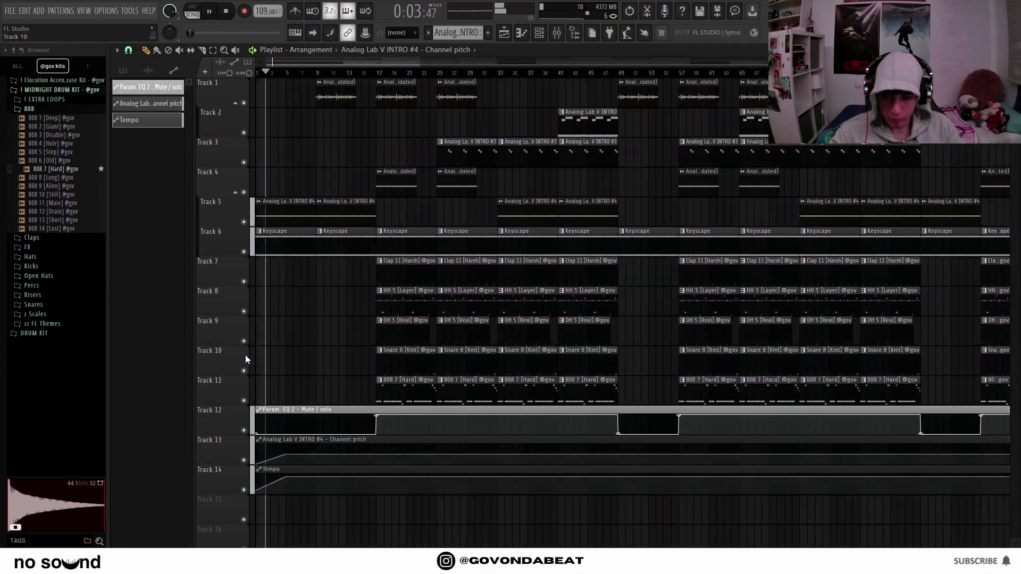
scroll(351, 226, "up", 2)
scroll(372, 218, "up", 1)
double_click(393, 213)
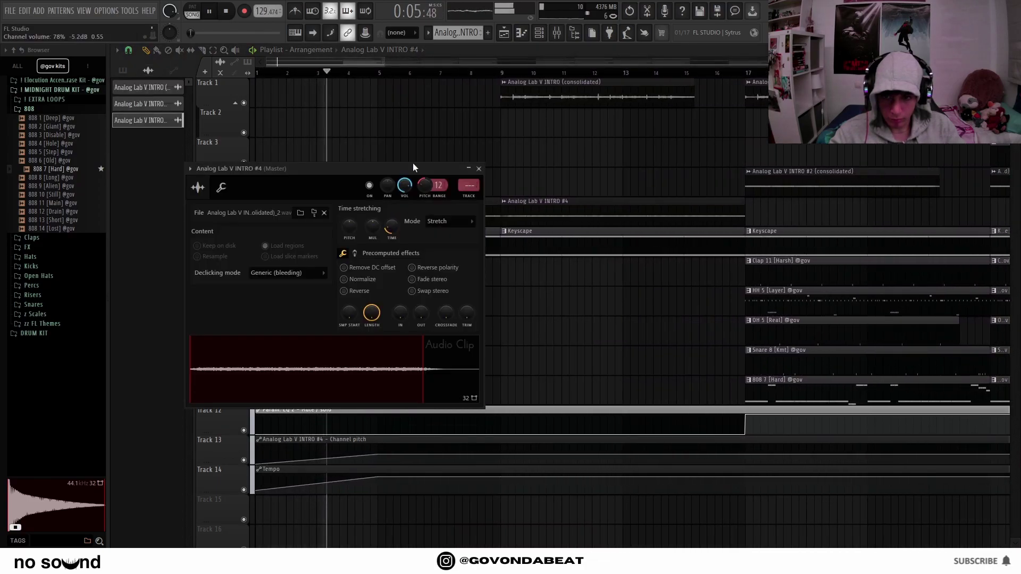
left_click_drag(491, 200, 685, 211)
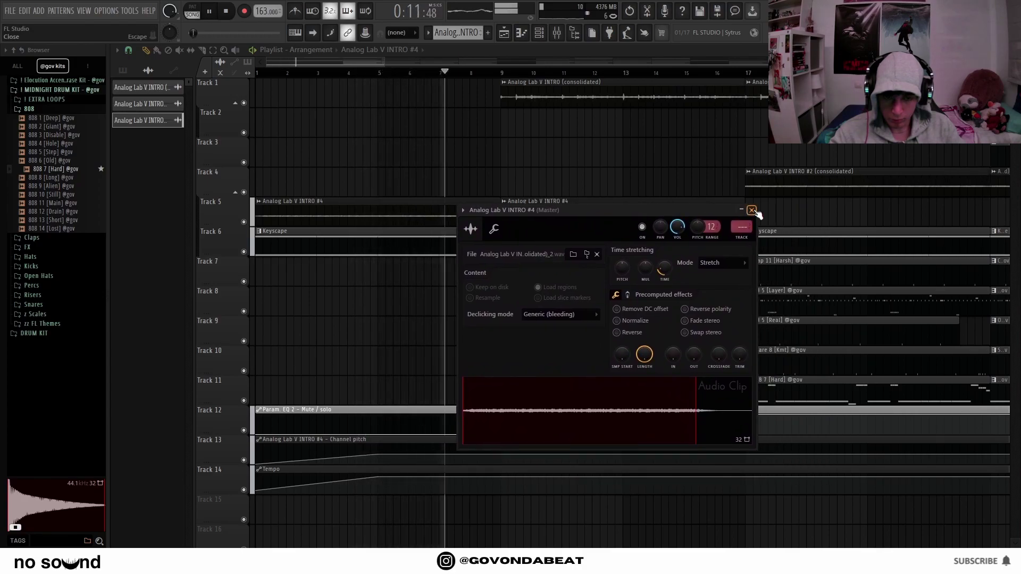
left_click(753, 211)
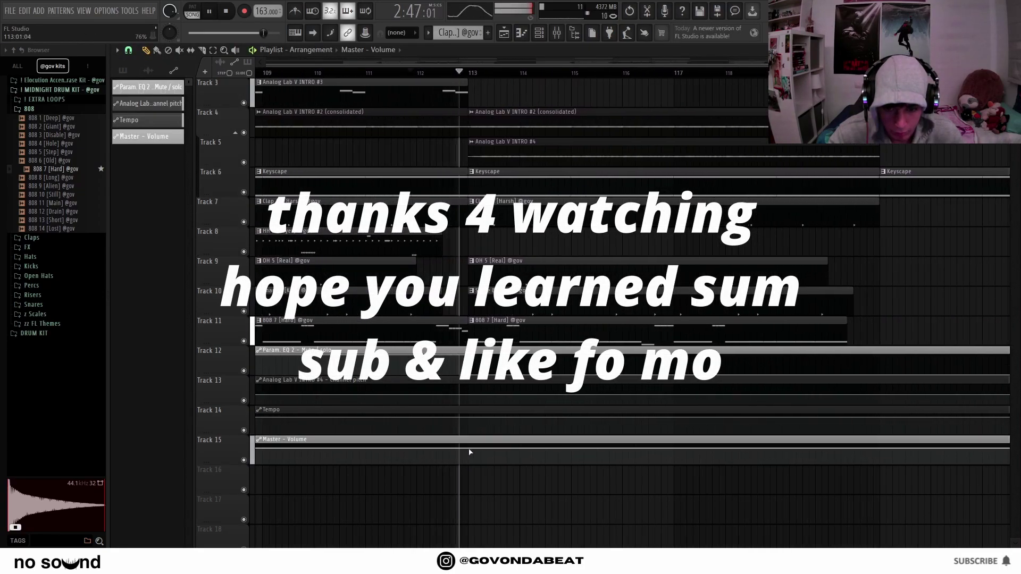
Step: Add a point at bar 113 of the Master volume automation with the copied 80% value, lower the bar 137 end point for a fade-out, and audition the outro
right_click(470, 452)
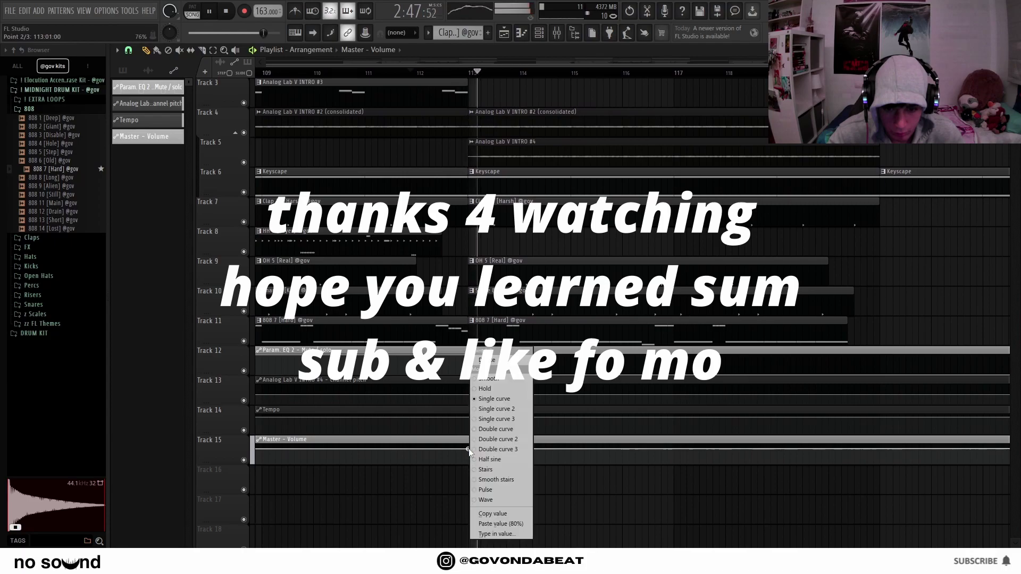
left_click(499, 524)
scroll(654, 499, "down", 5)
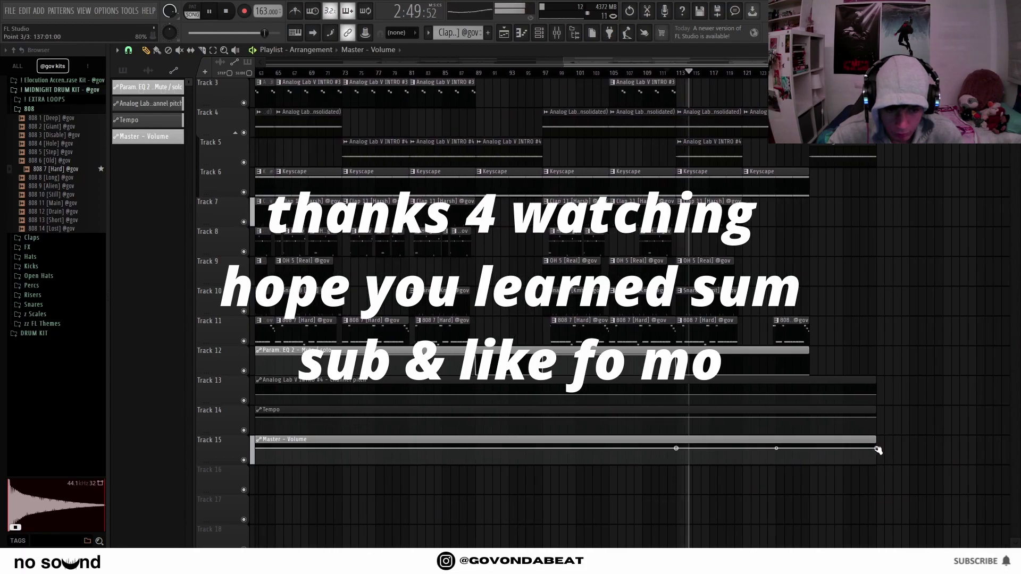
left_click_drag(877, 449, 877, 455)
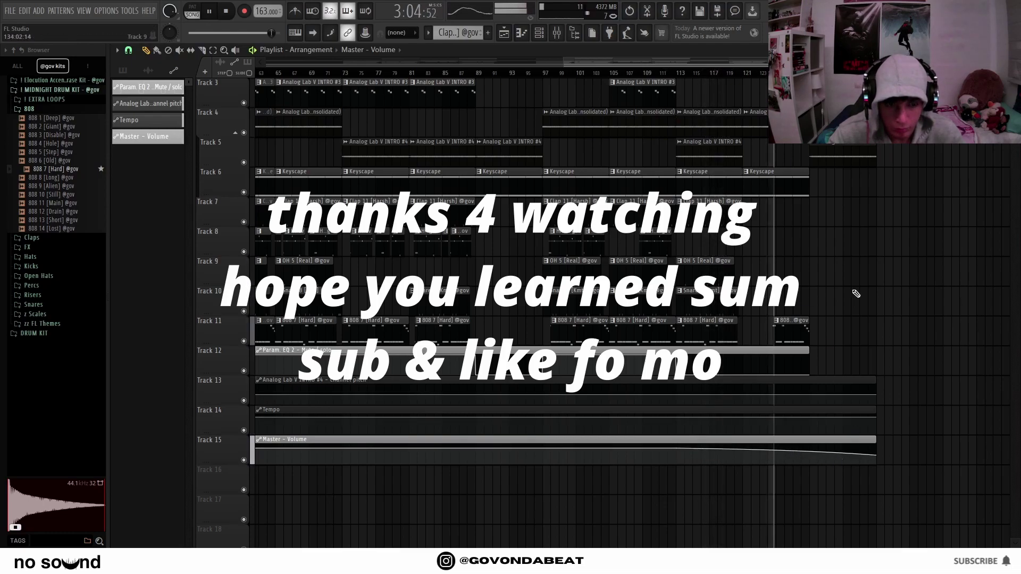
scroll(862, 309, "up", 3)
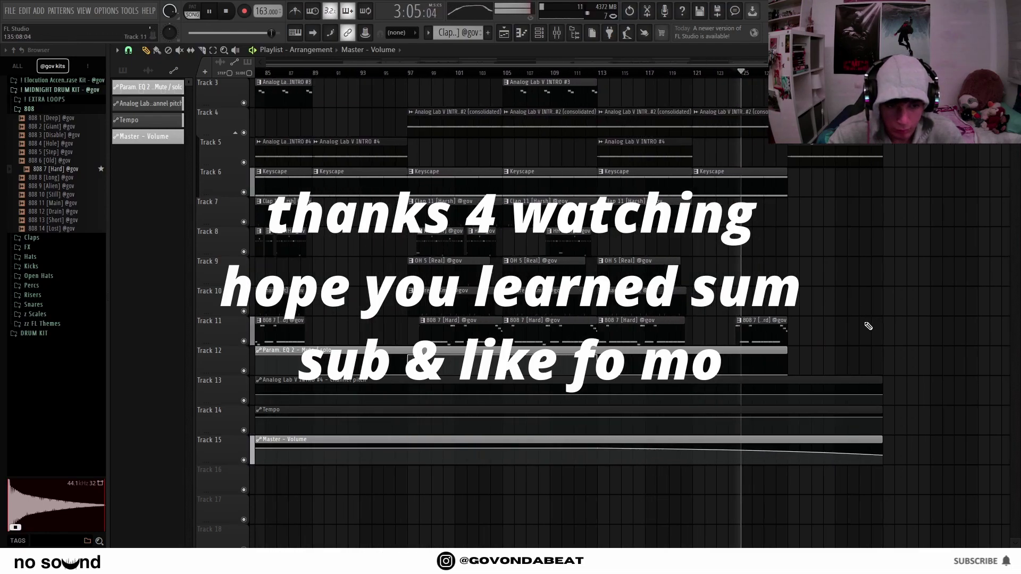
scroll(868, 326, "up", 3)
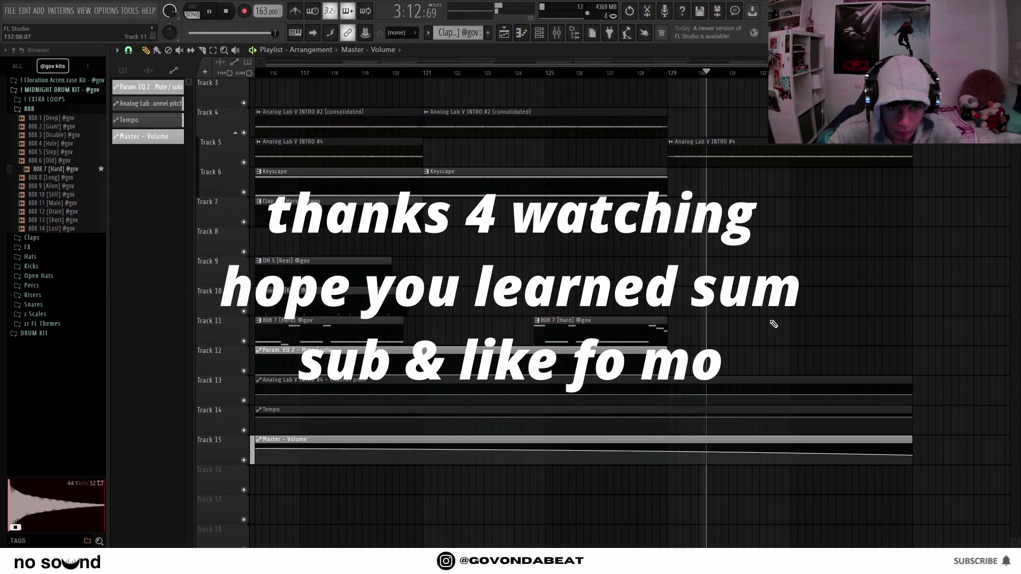
key("space")
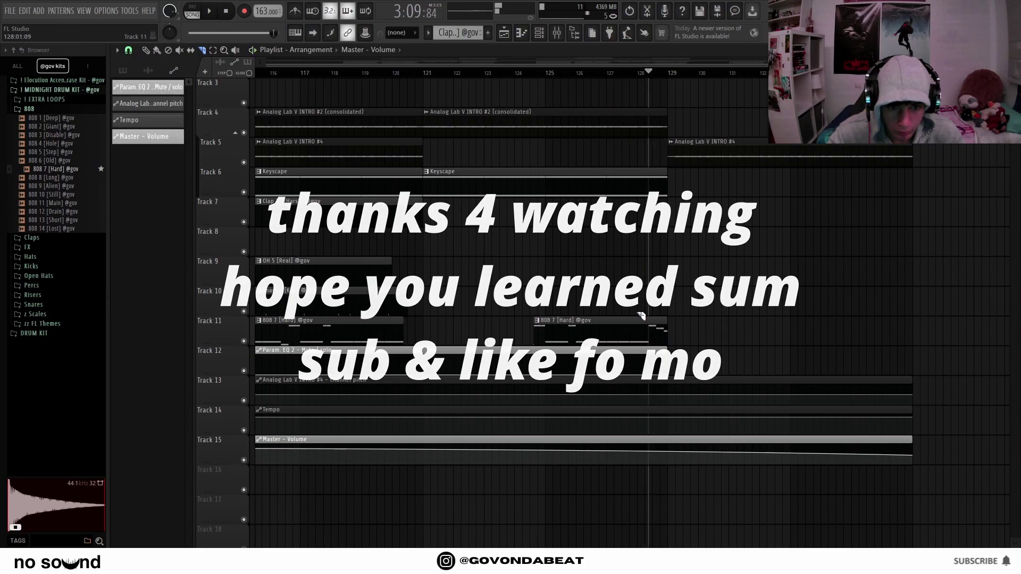